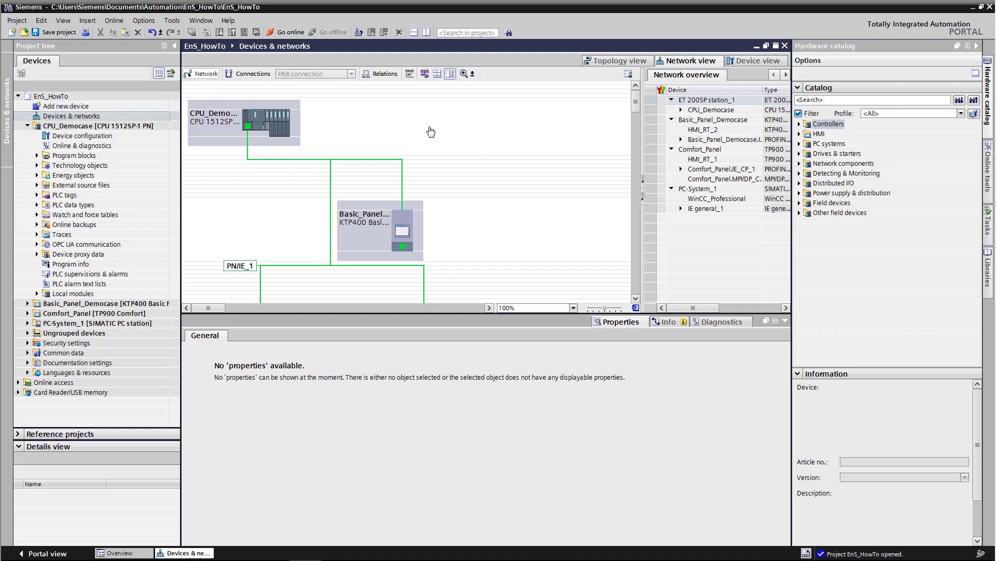
Open CPU_Democase's device view and find AI EnergyMeter 480VAC ST 6ES7 134-6PA20-0BD0 in the catalog.
click(80, 138)
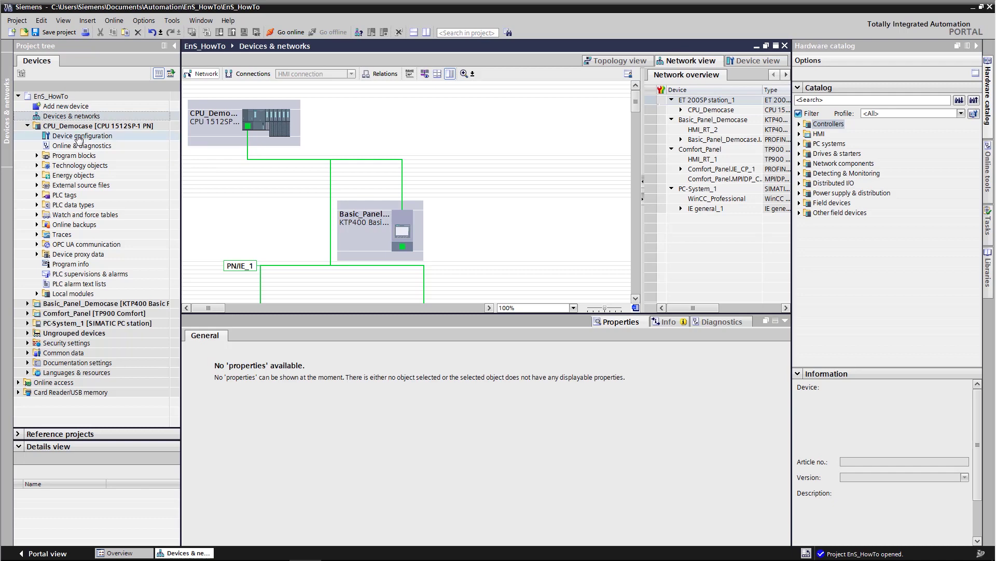
double_click(79, 136)
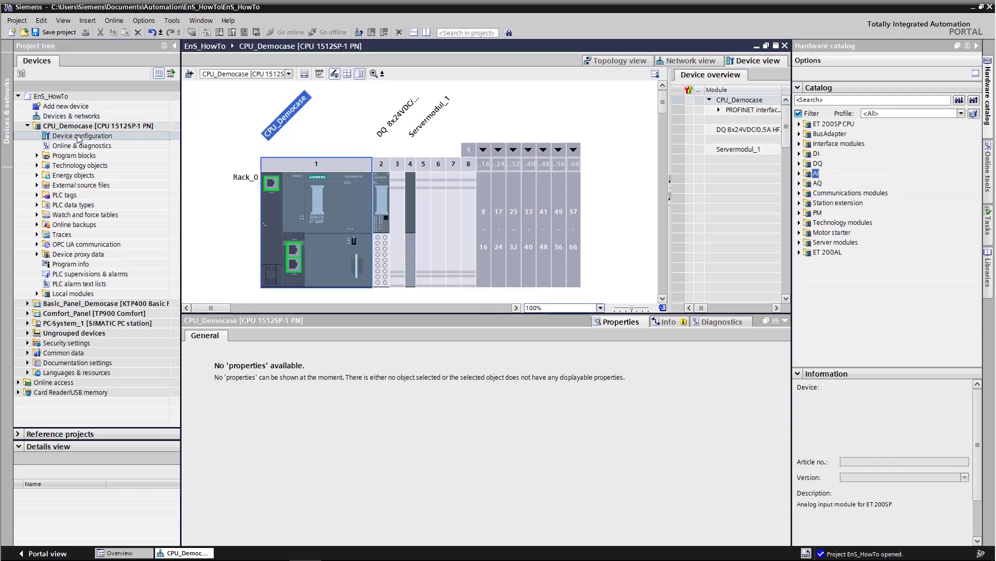
click(989, 107)
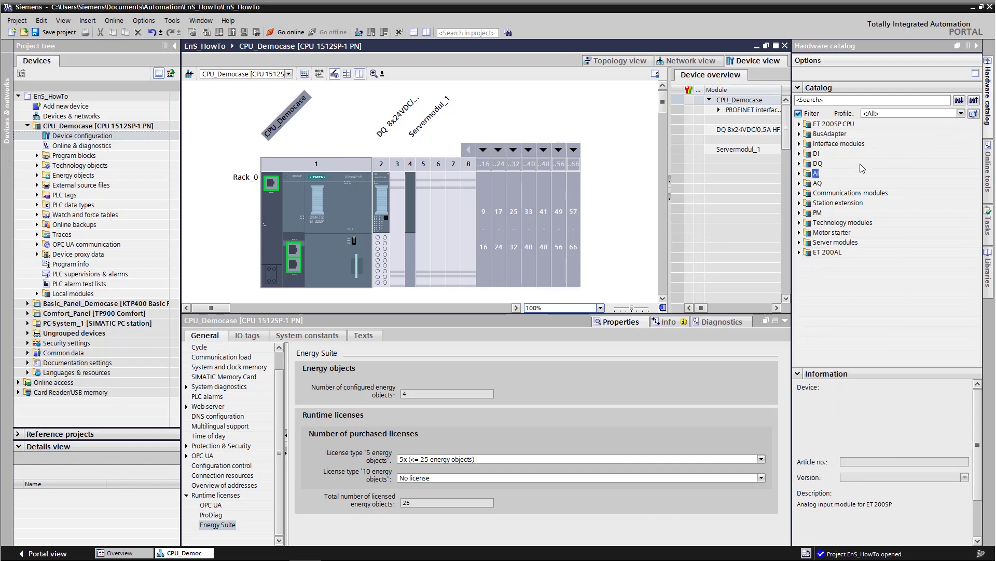
click(799, 174)
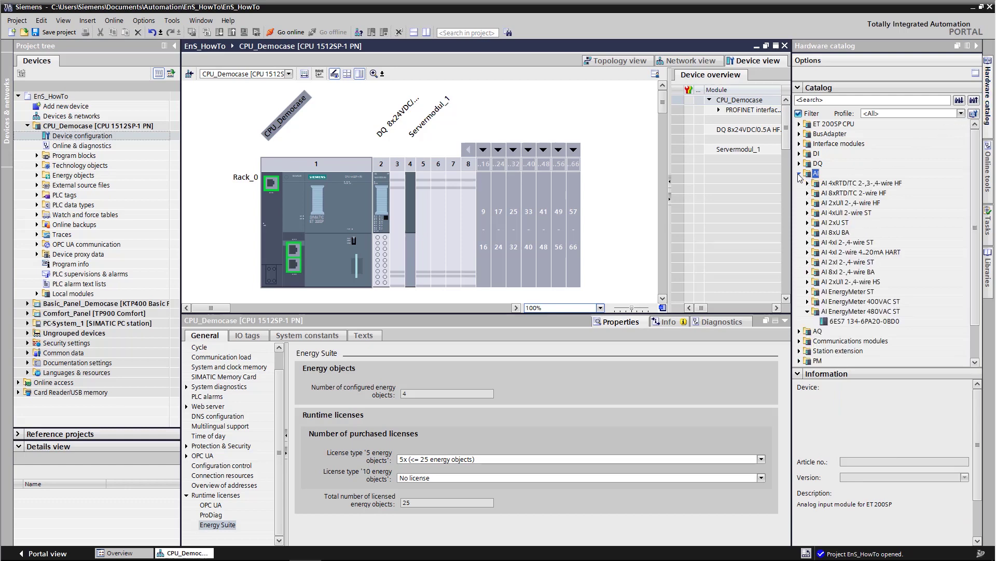
click(861, 313)
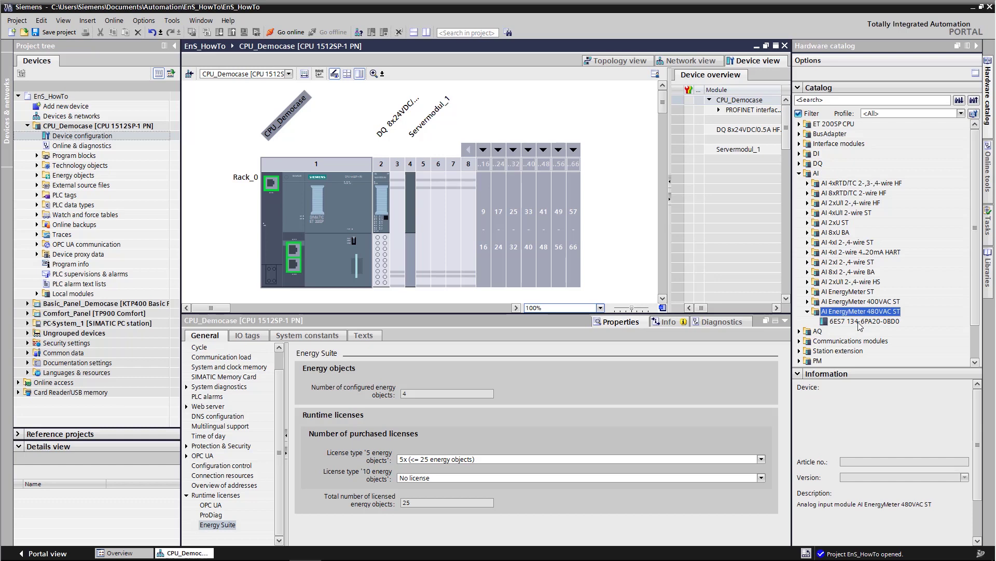
click(864, 322)
Insert the 6ES7 134-6PA20-0BD0 energy meter into rack slot 3 and show its module parameters.
drag(860, 323, 403, 236)
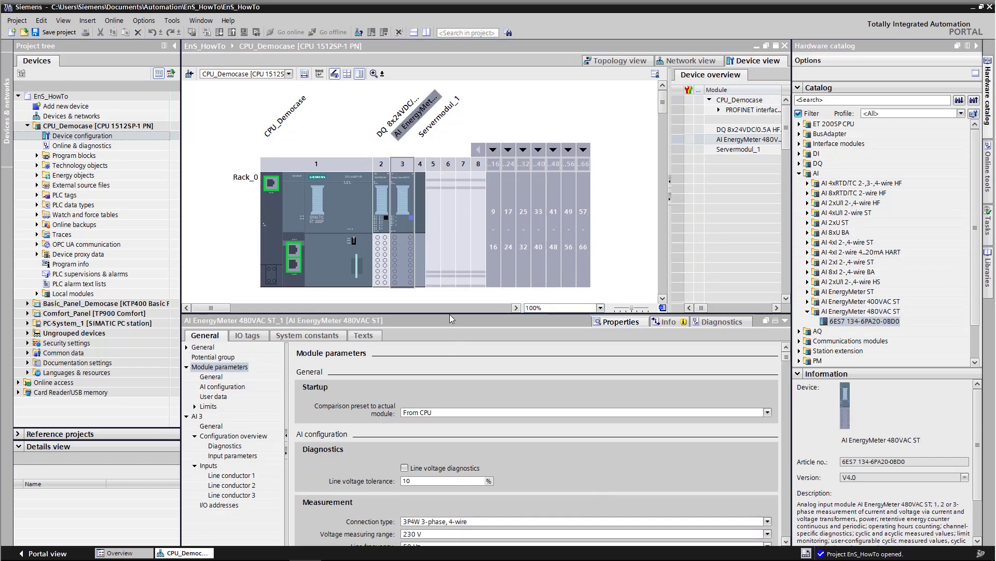
drag(449, 314, 443, 217)
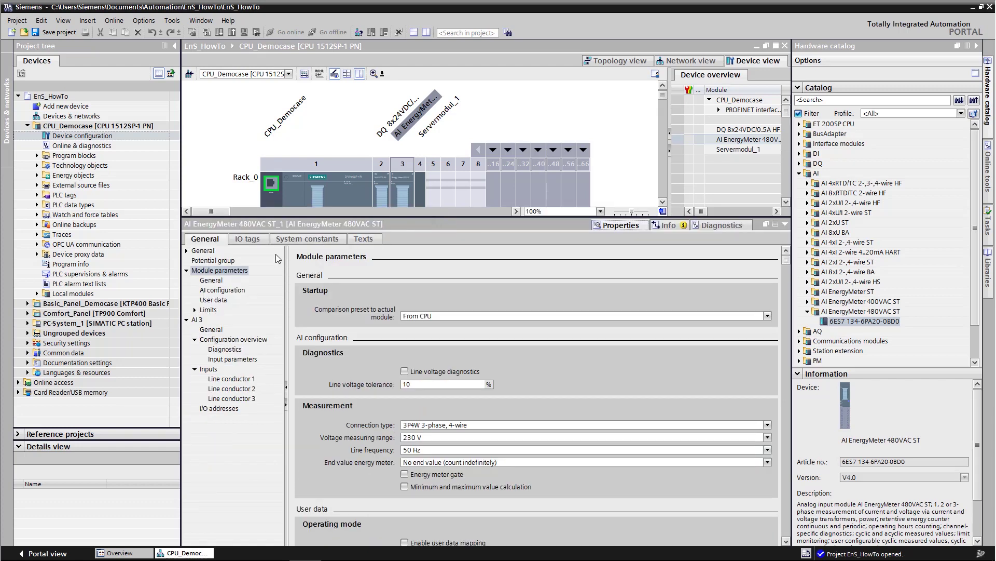
click(210, 270)
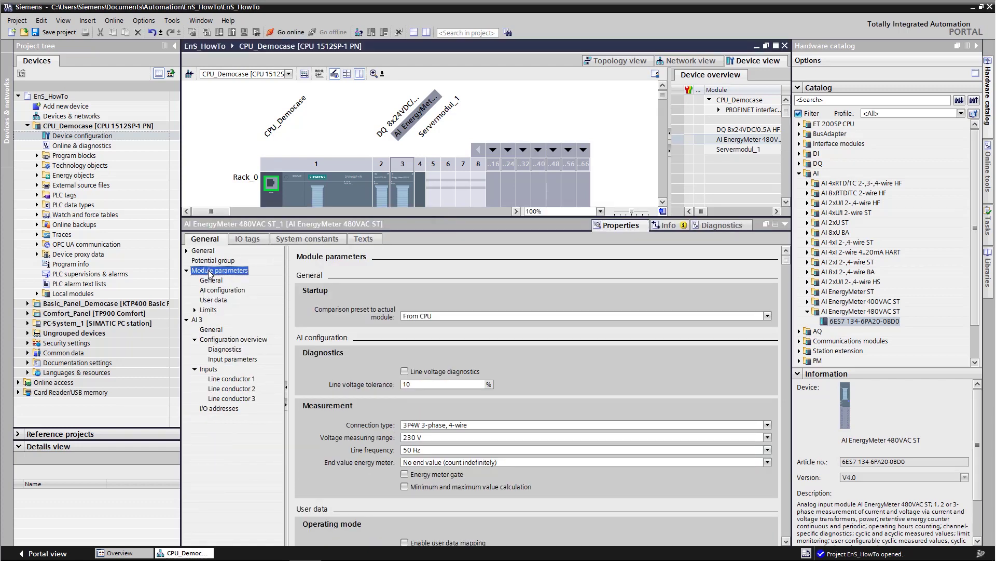
Keep the 3P4W connection type, no energy meter end value, and the 230 V measuring range.
click(519, 426)
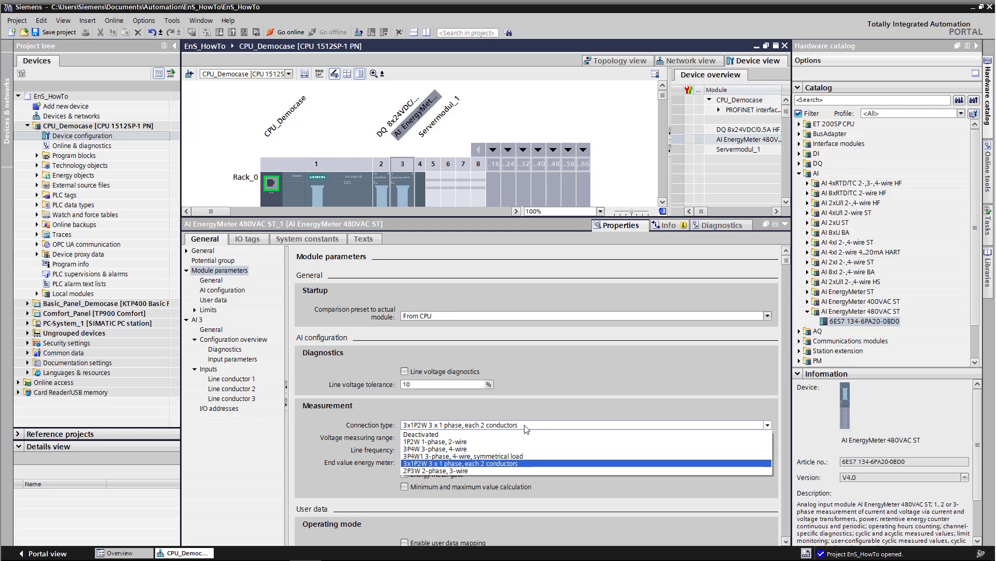
click(440, 449)
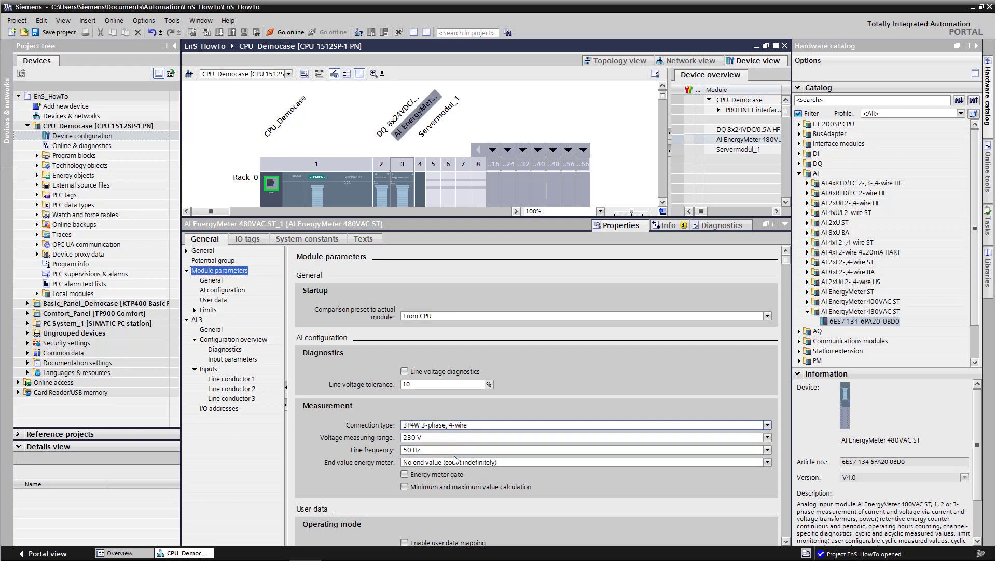
click(458, 463)
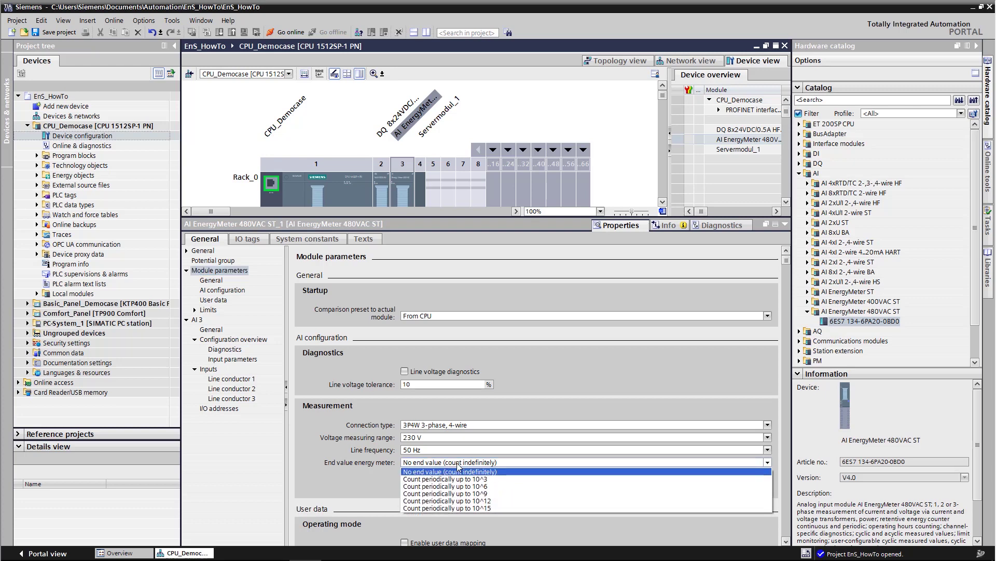
click(458, 468)
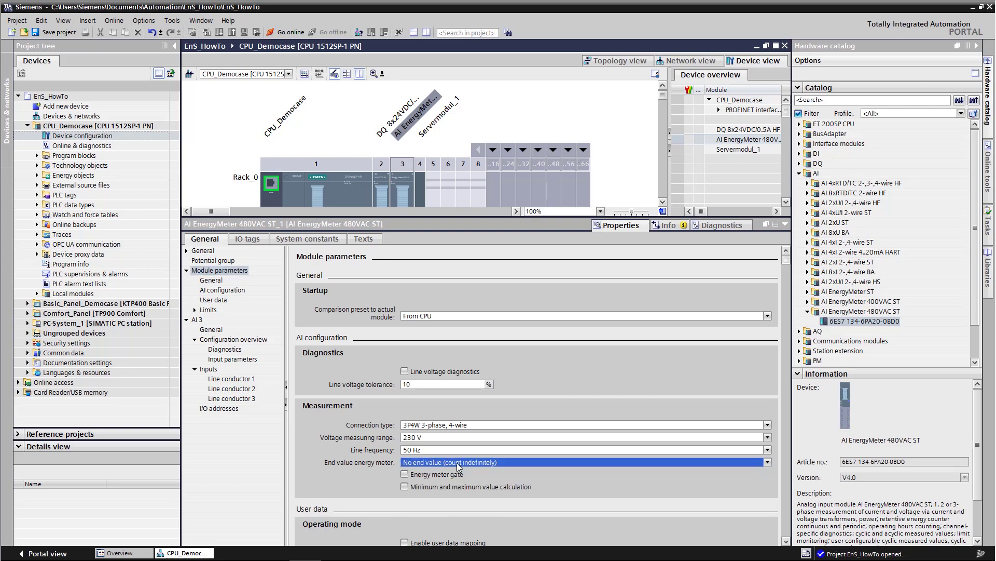
click(459, 439)
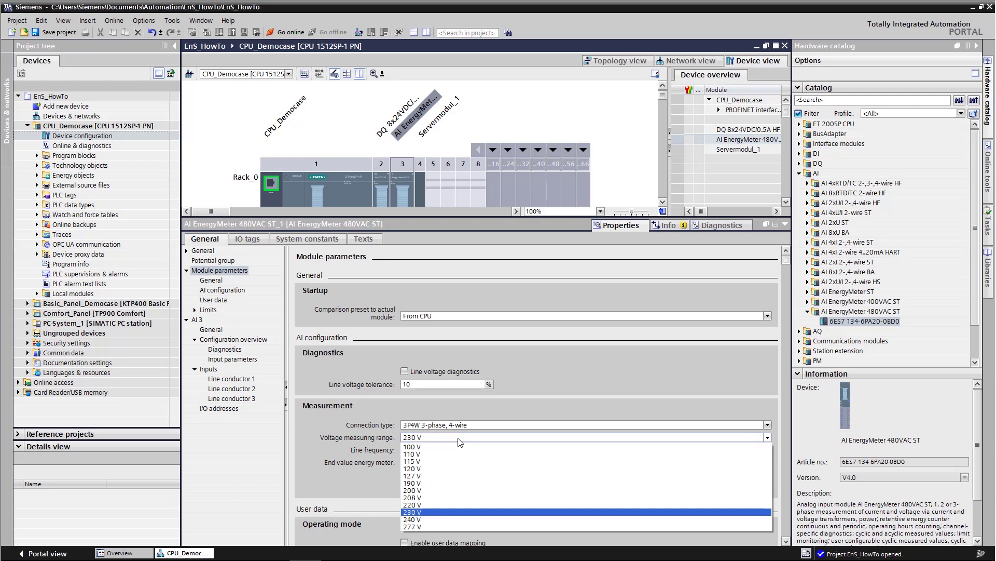
click(458, 439)
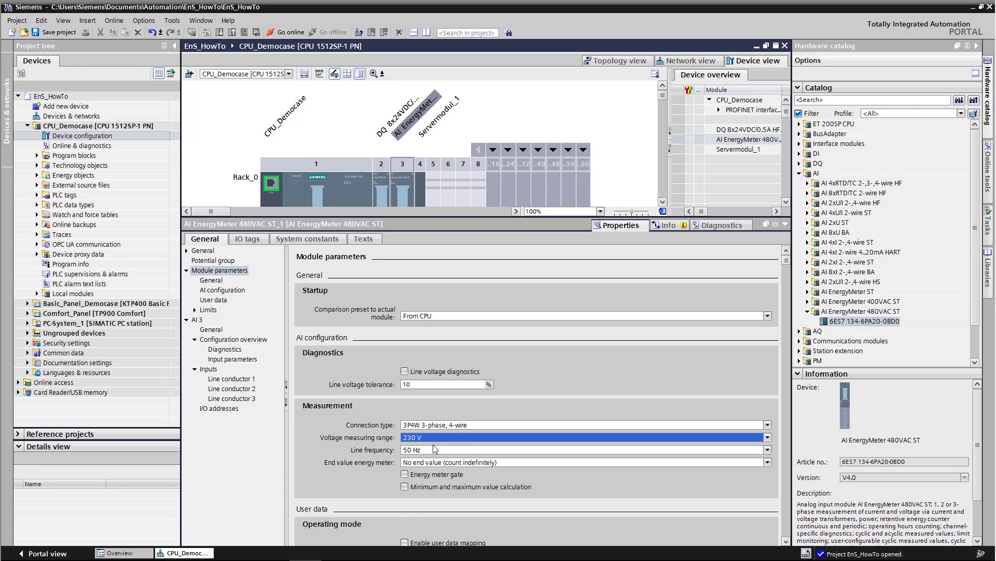
Enable user data mapping and add Total active power L1L2L3 from Powers > Active powers.
click(785, 541)
scroll(785, 541, down, 6)
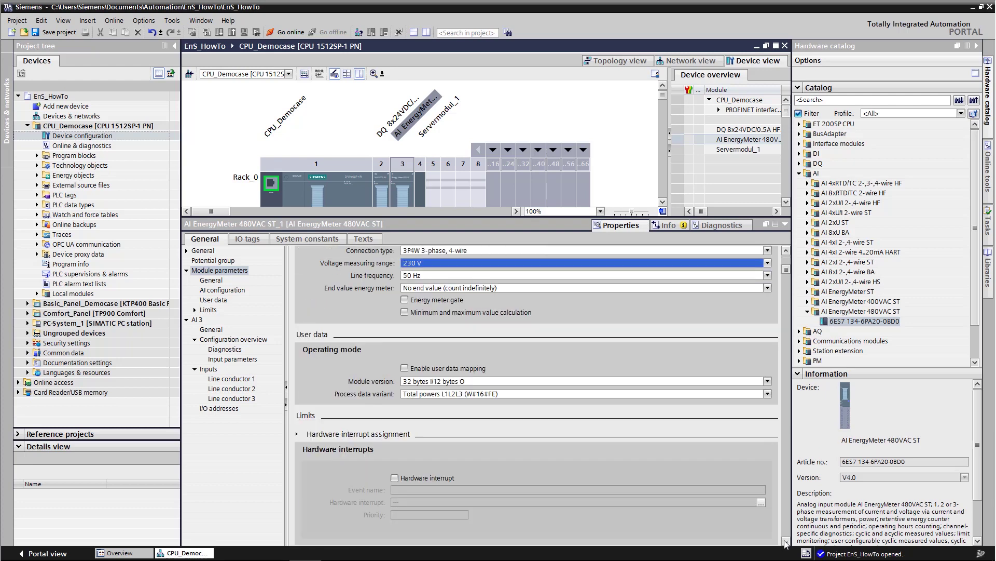
click(404, 343)
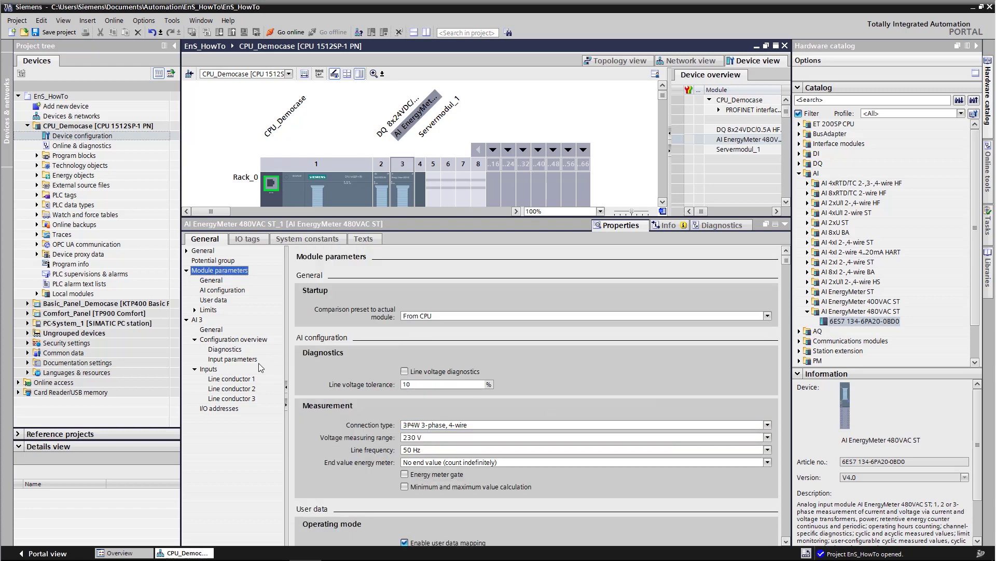
click(213, 300)
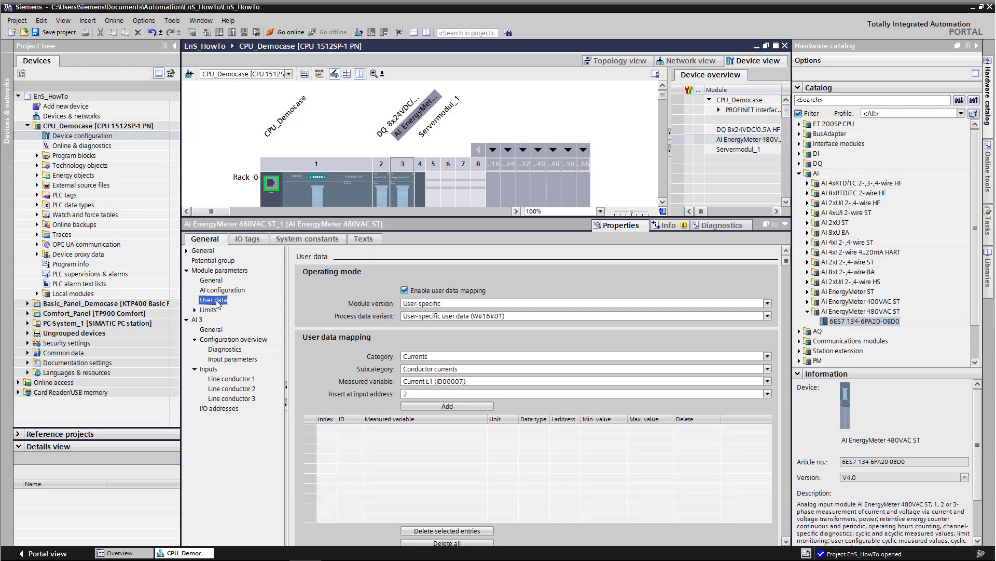
click(521, 357)
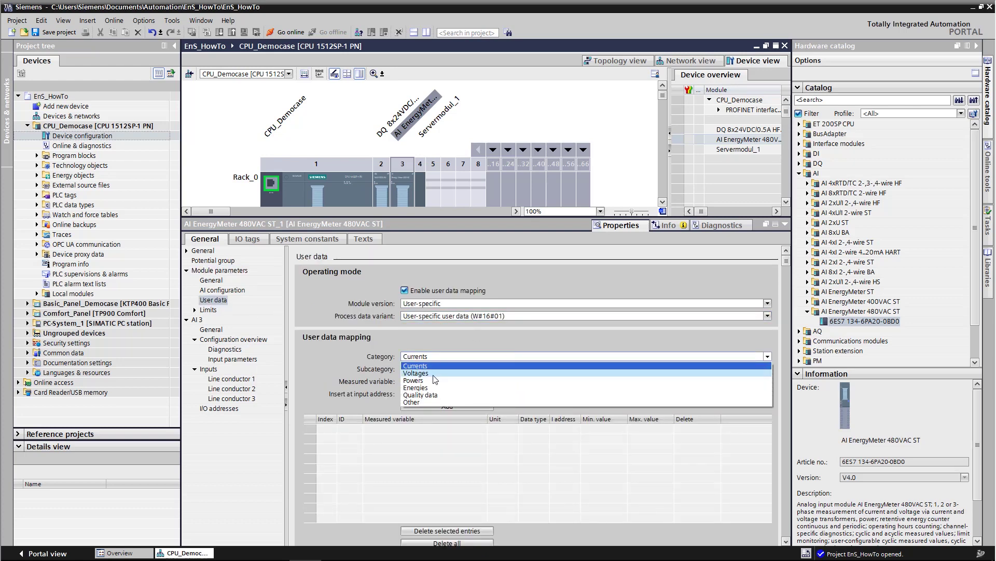
click(430, 382)
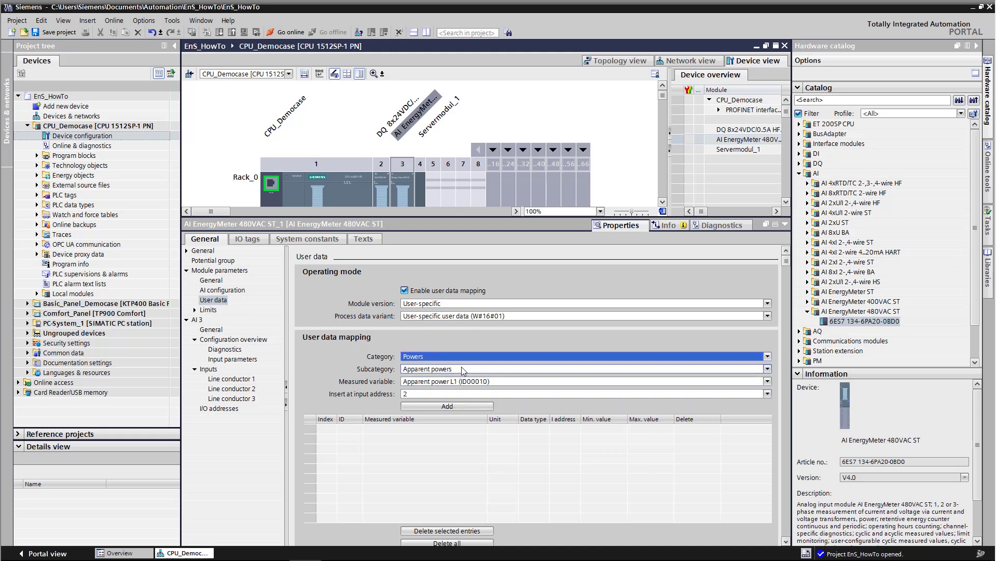
click(462, 368)
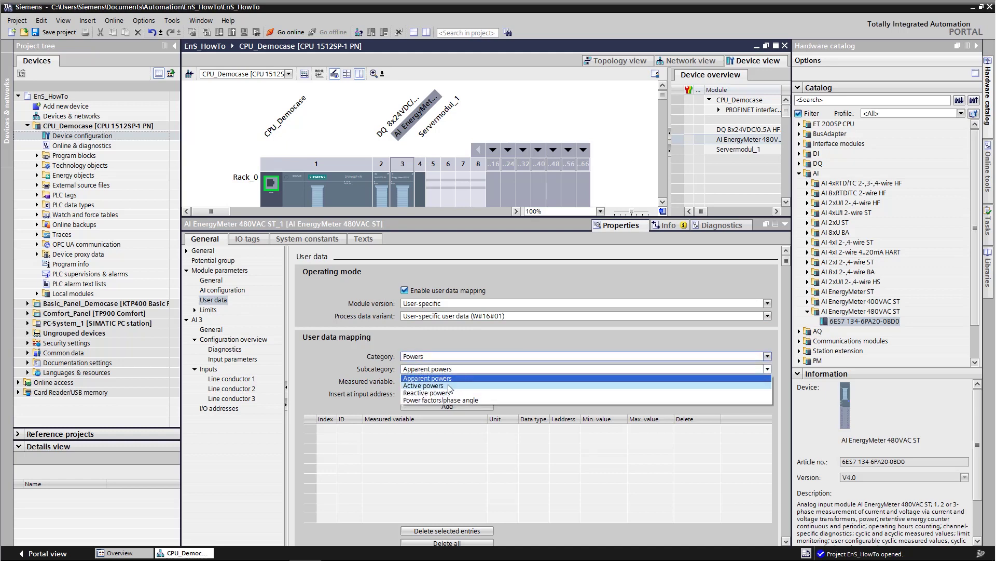
click(448, 386)
click(459, 382)
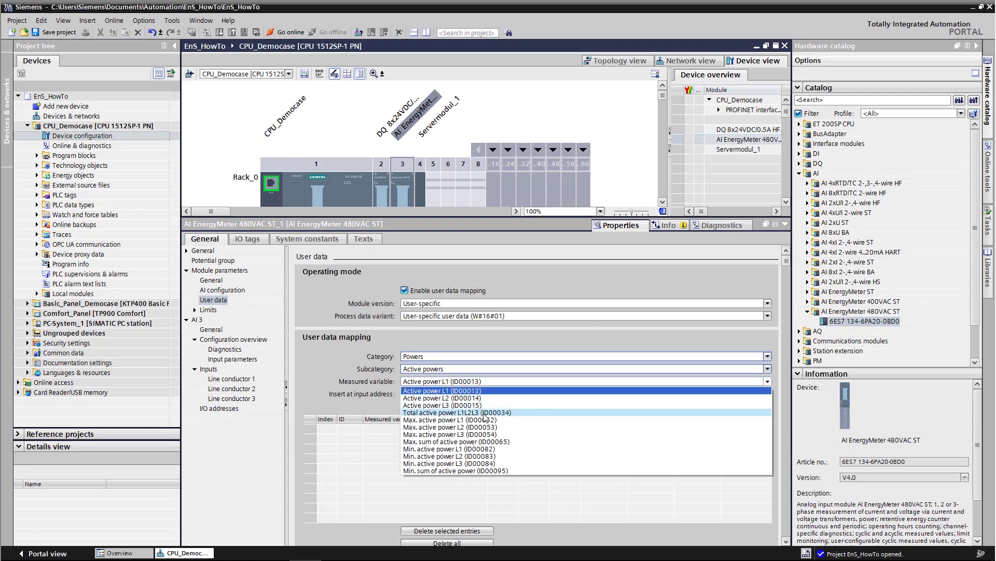
click(483, 413)
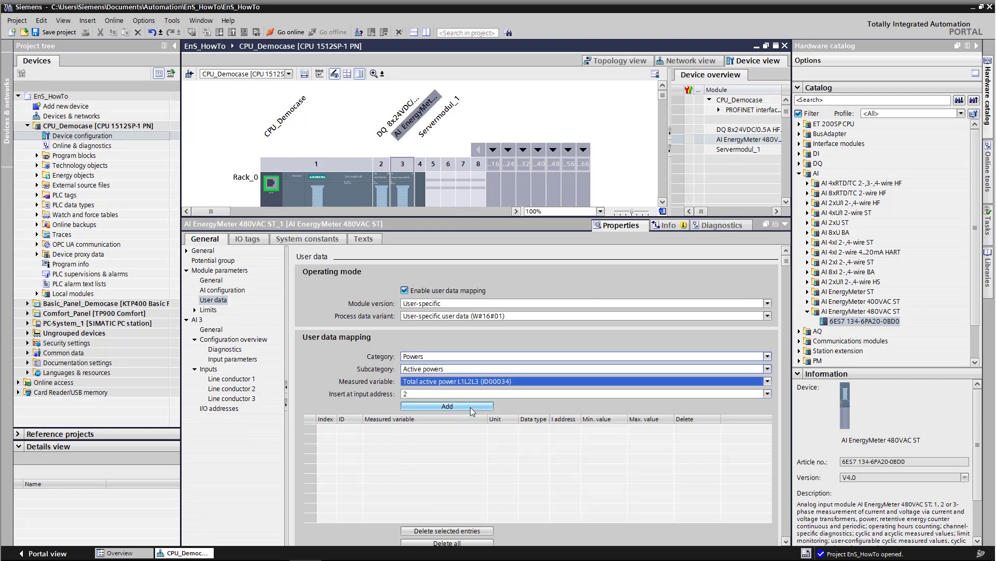
click(472, 406)
Add Total active energy import and export L1L2L3 from Energies > Active energies to the mapping.
click(470, 357)
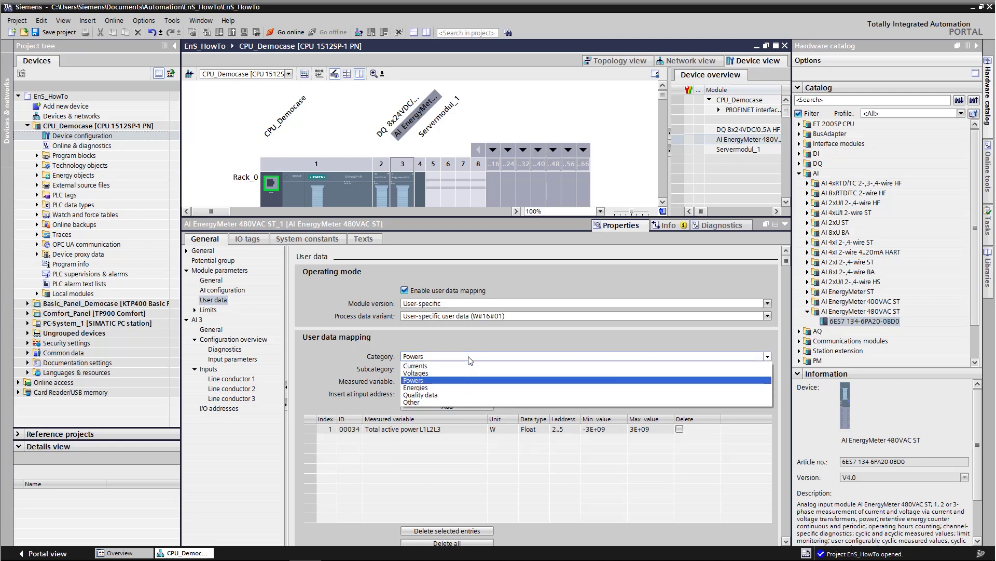
click(445, 388)
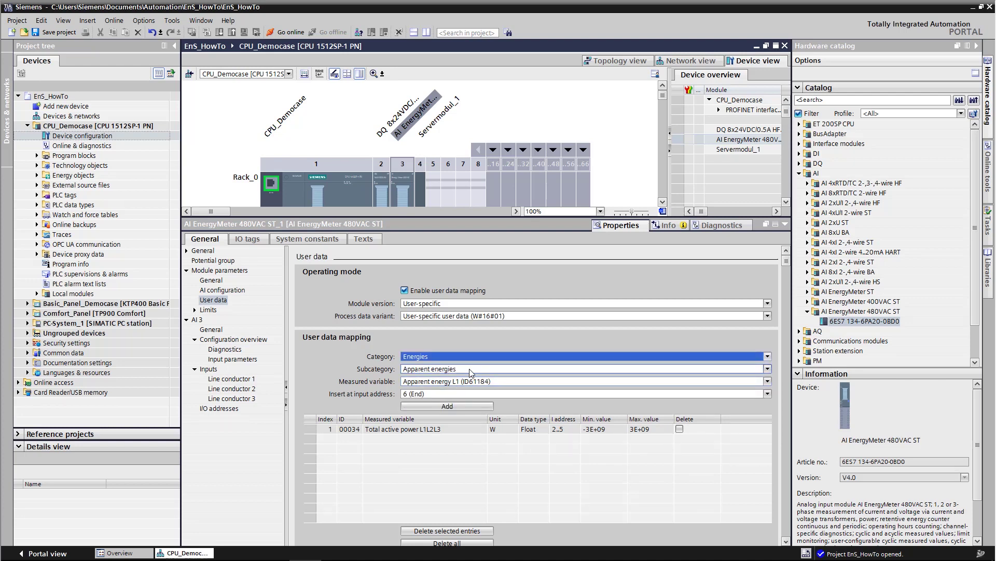
click(465, 370)
click(452, 385)
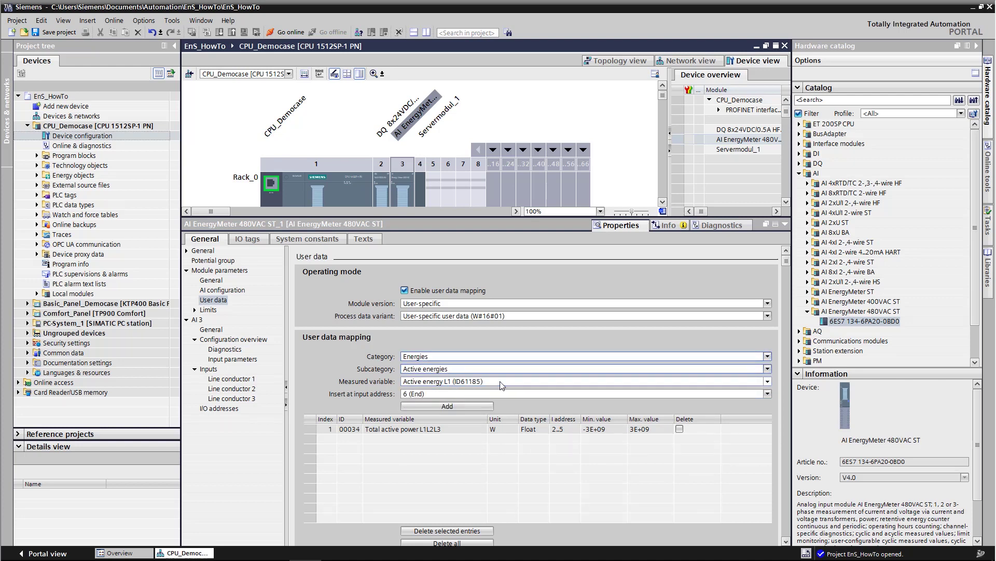
click(500, 382)
drag(768, 442, 771, 417)
click(547, 413)
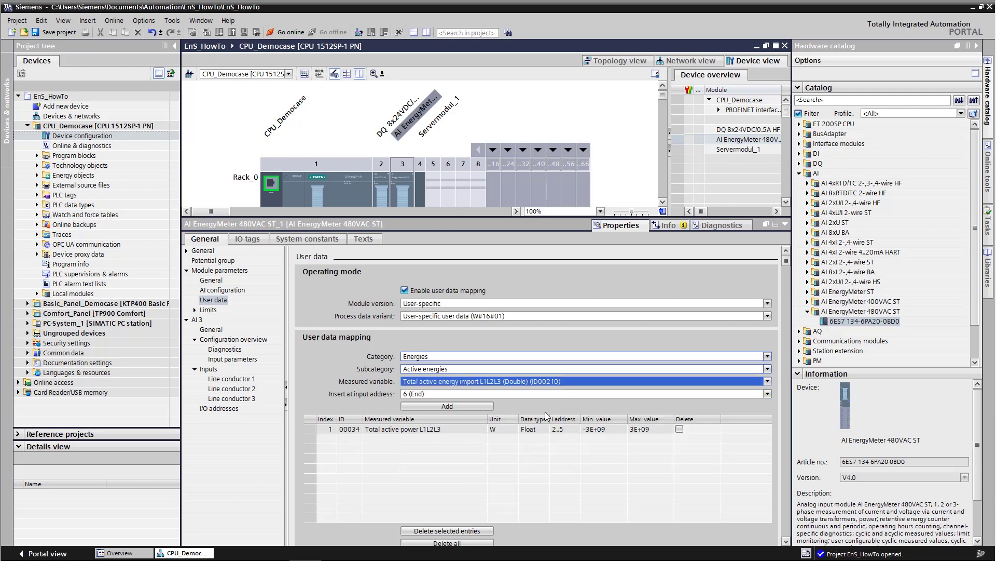
click(488, 410)
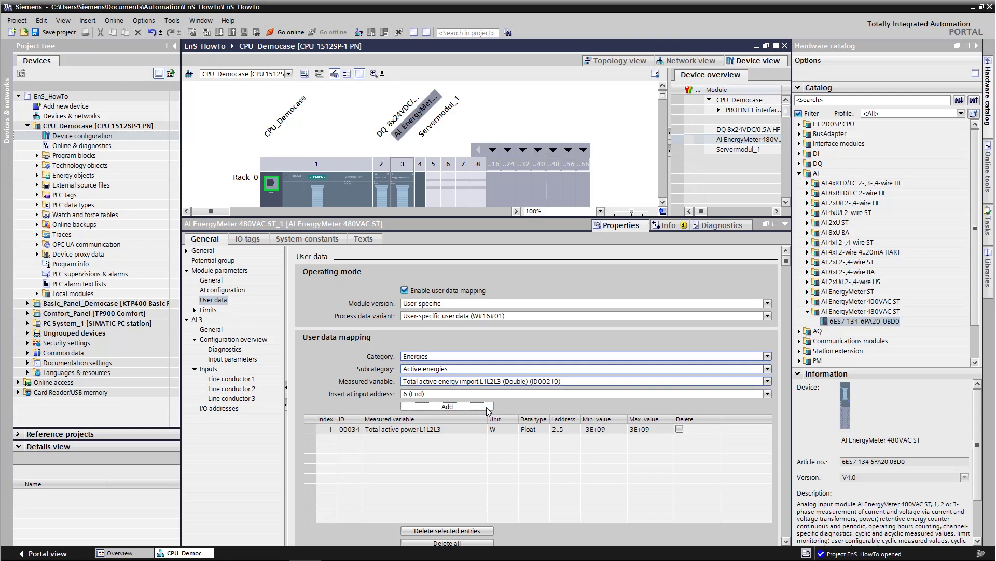
click(496, 383)
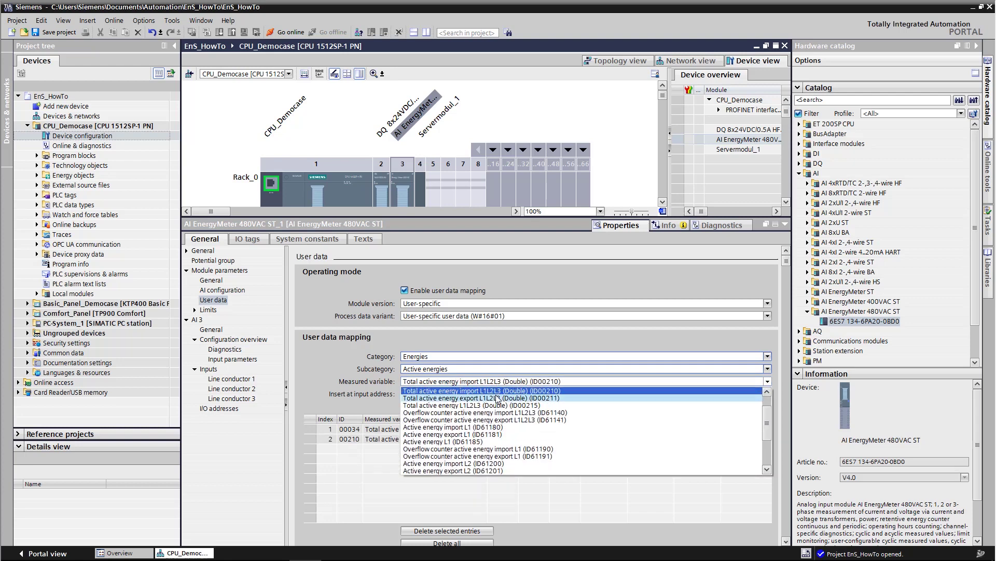
click(498, 398)
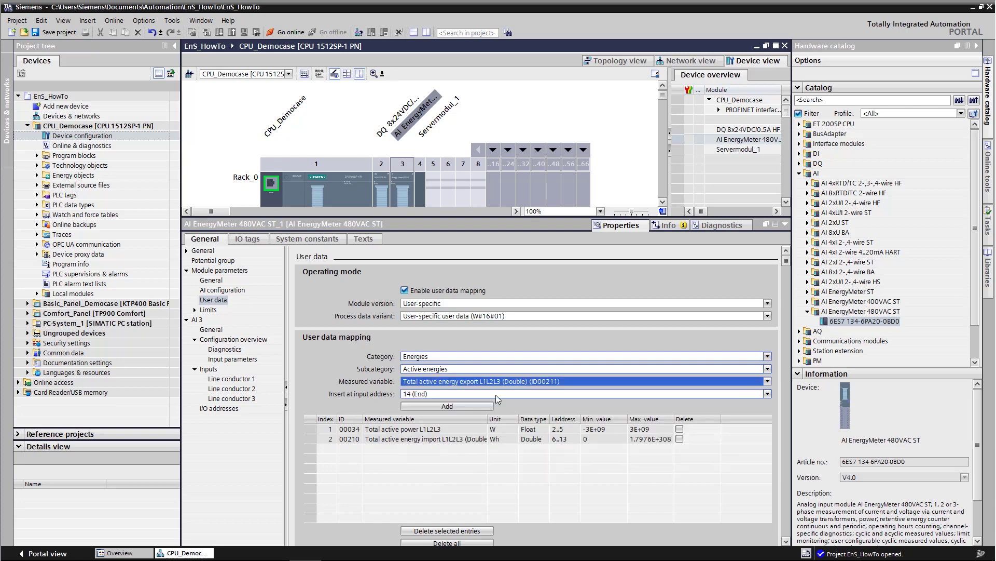
click(467, 408)
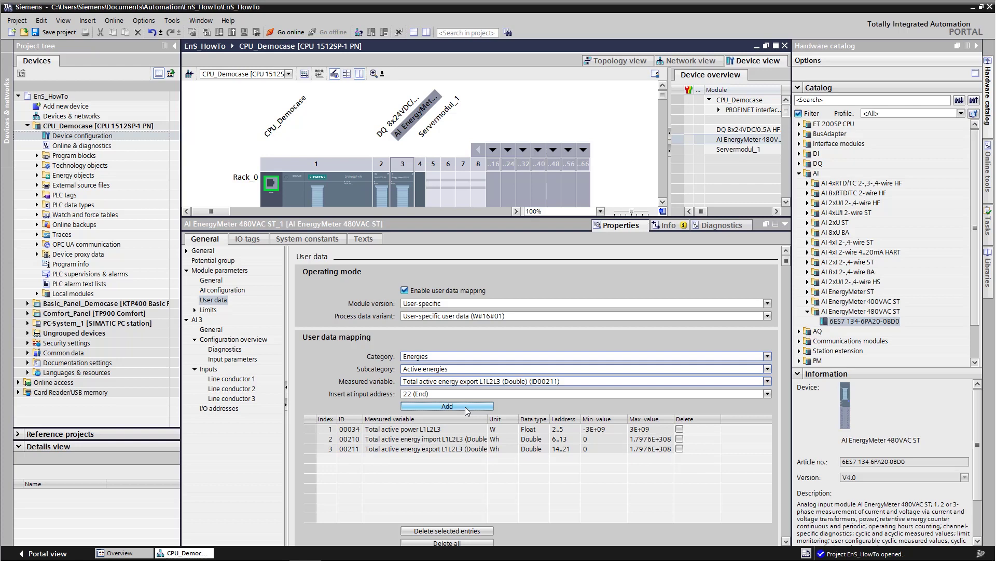
Set Line conductor 1's secondary transformer current to 5 A, then expand the CPU's Energy objects.
click(231, 379)
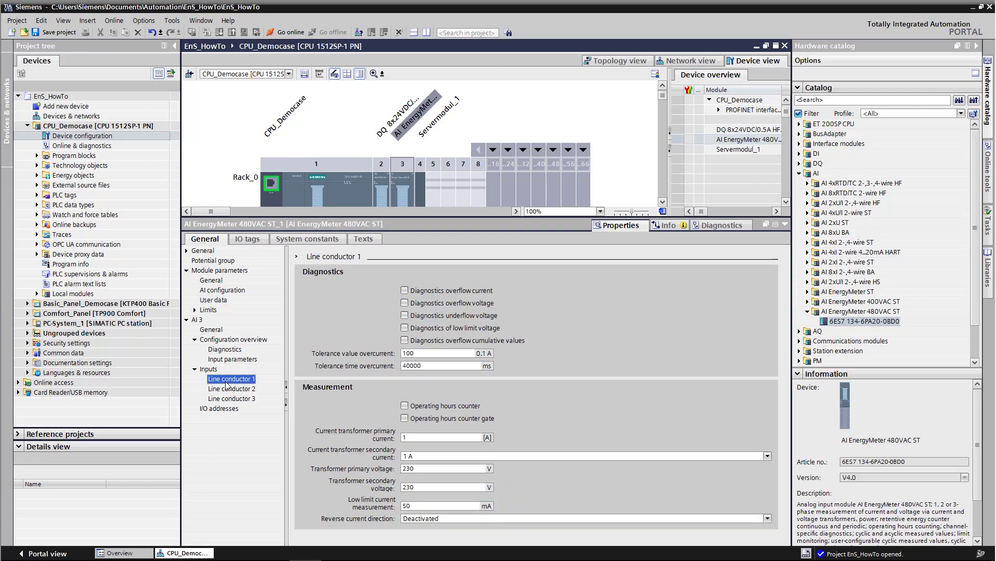
click(429, 437)
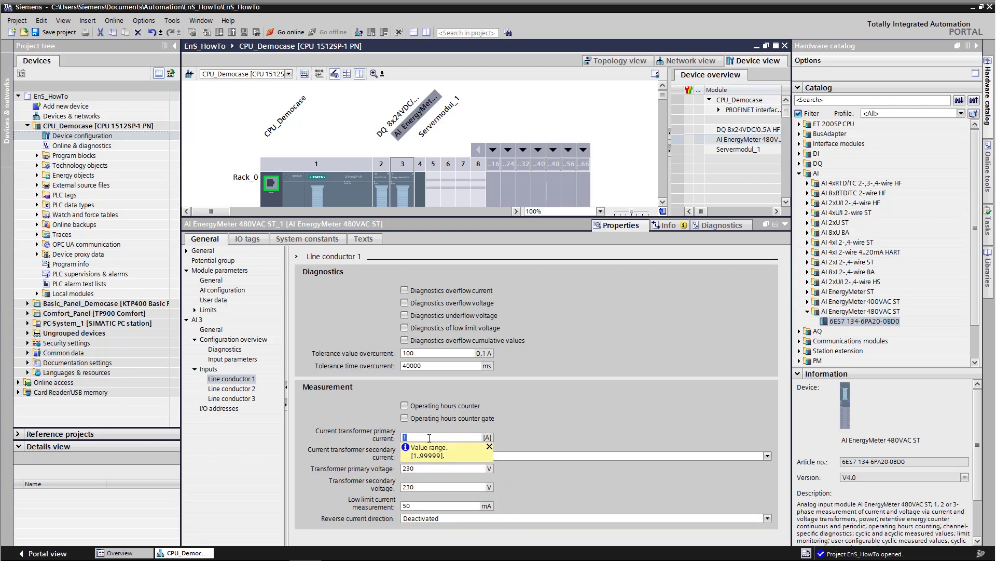
click(429, 437)
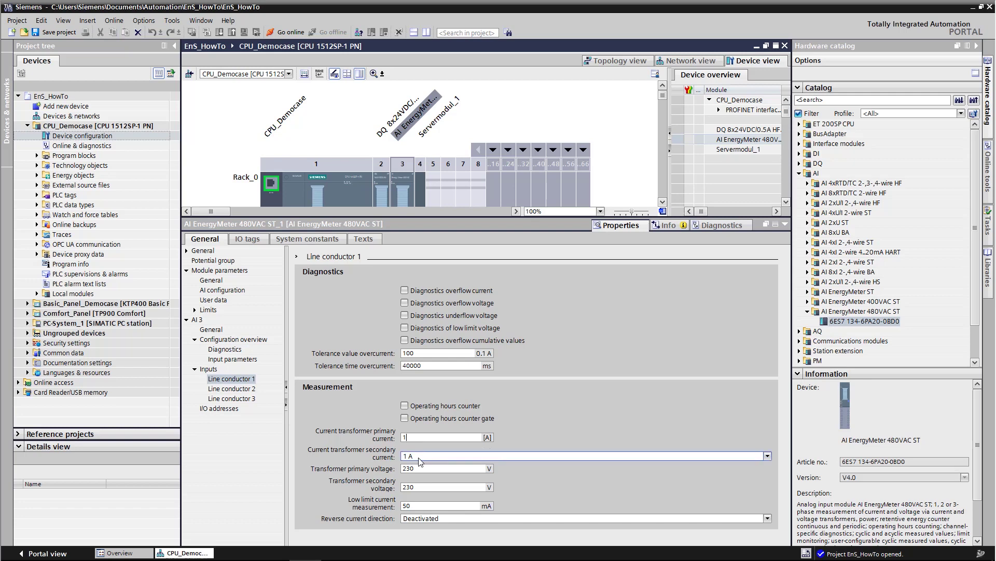
click(422, 457)
click(424, 470)
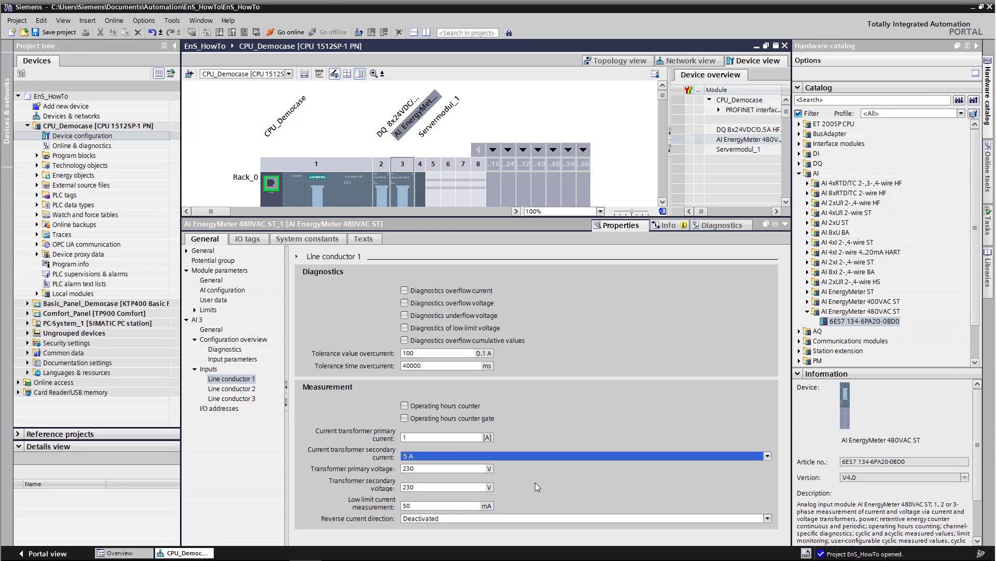
drag(344, 215, 336, 335)
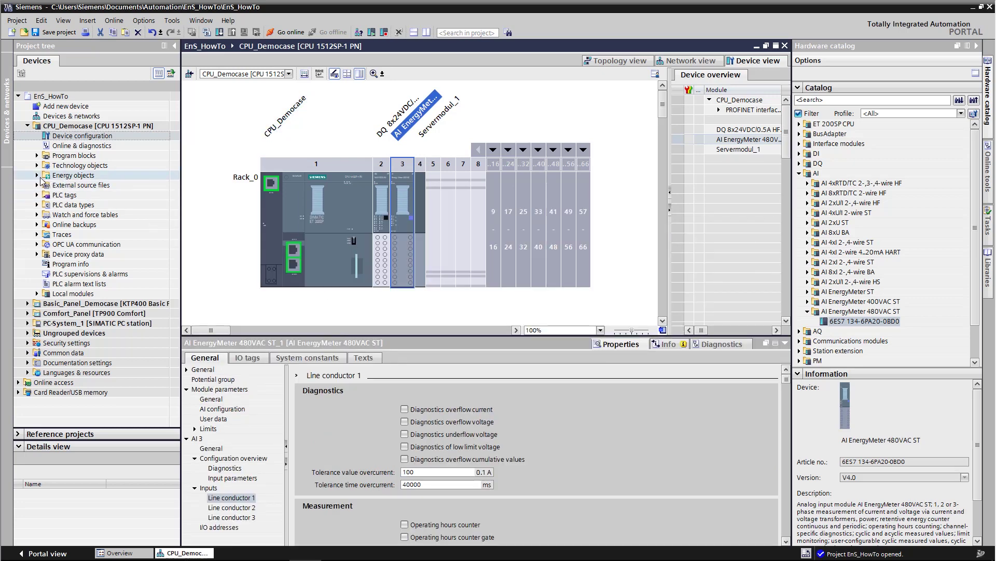
click(38, 176)
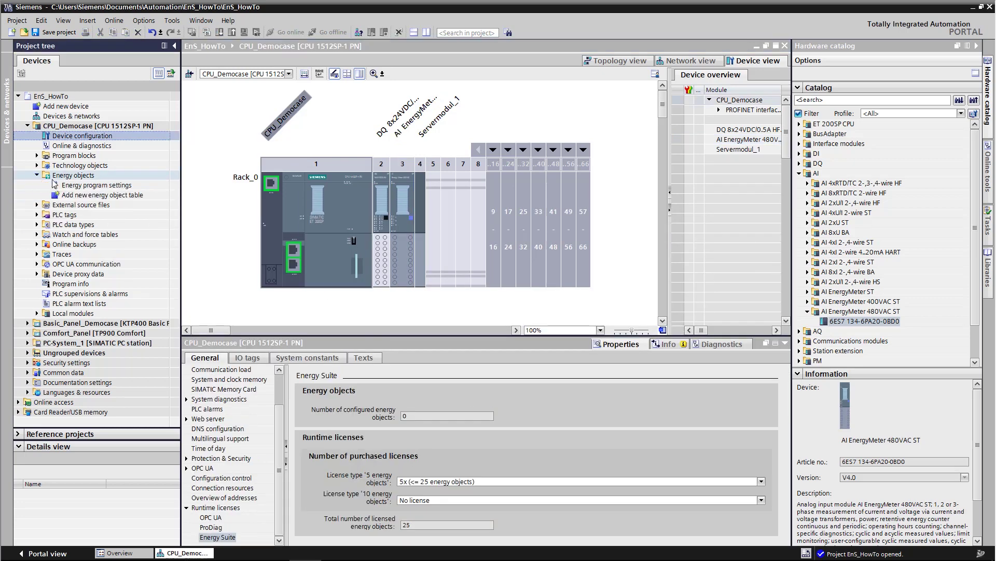
Create Energy object table_1 with Energy_object_1 sourced from AI EnergyMeter 480VAC ST_1.
double_click(92, 195)
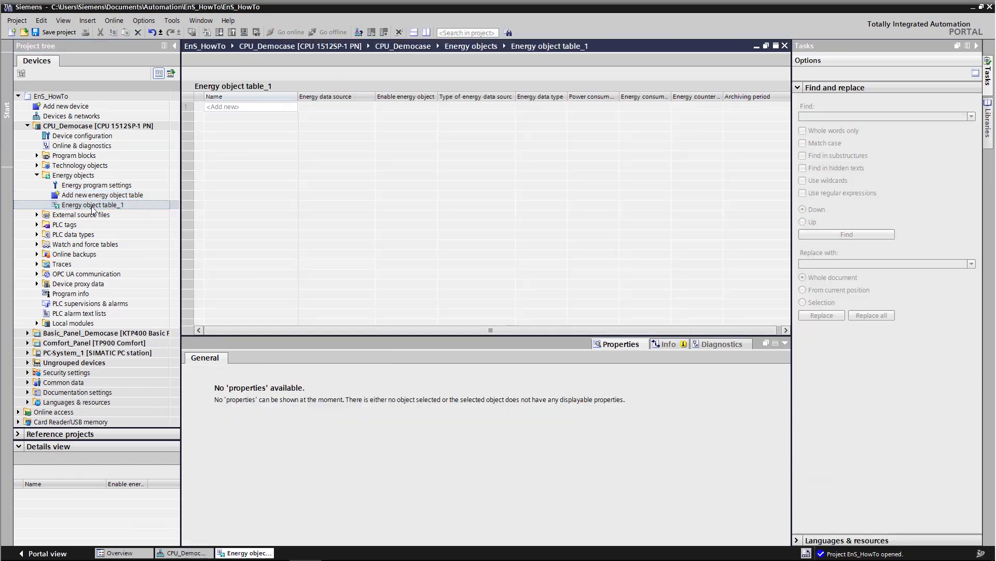
click(252, 107)
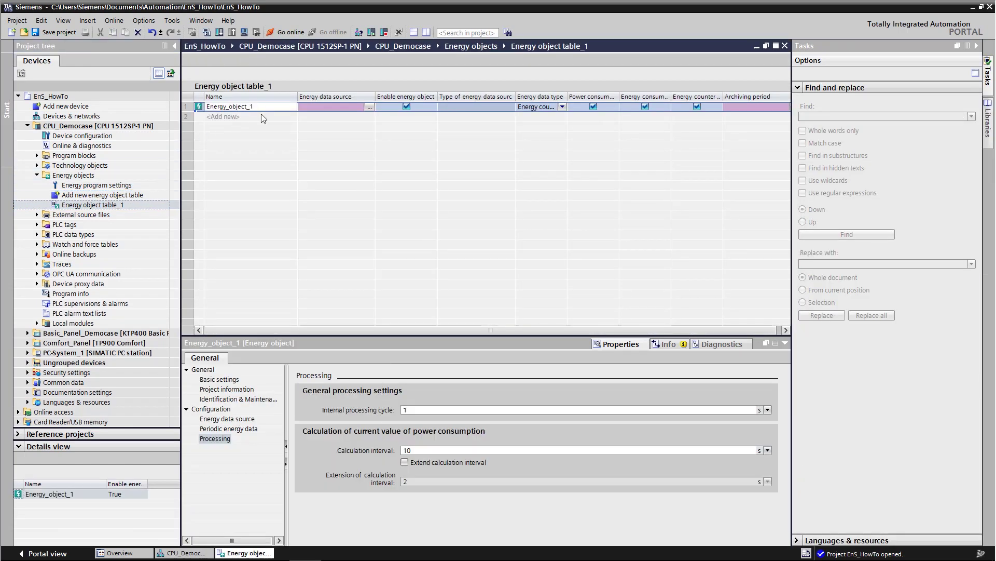
click(369, 106)
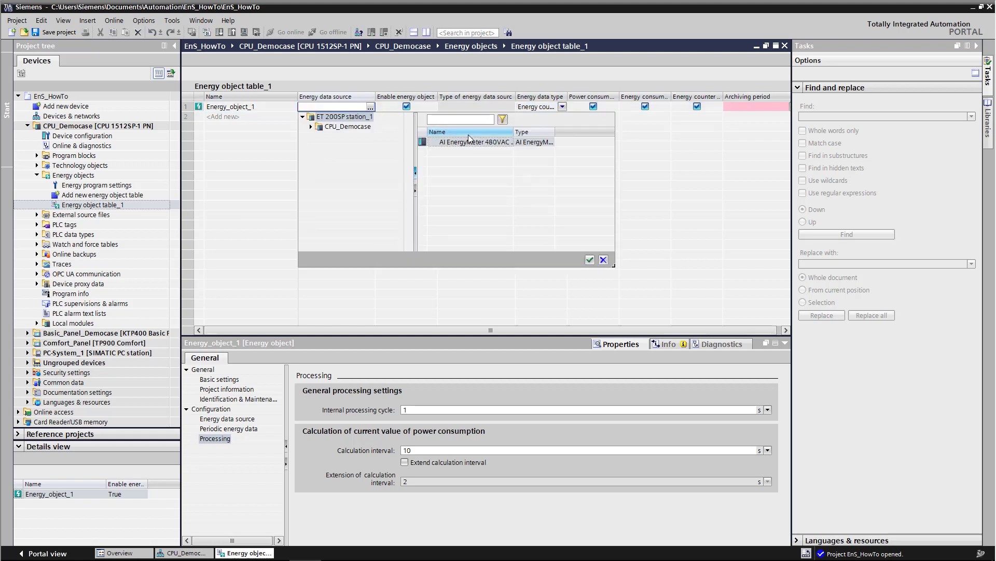
double_click(521, 132)
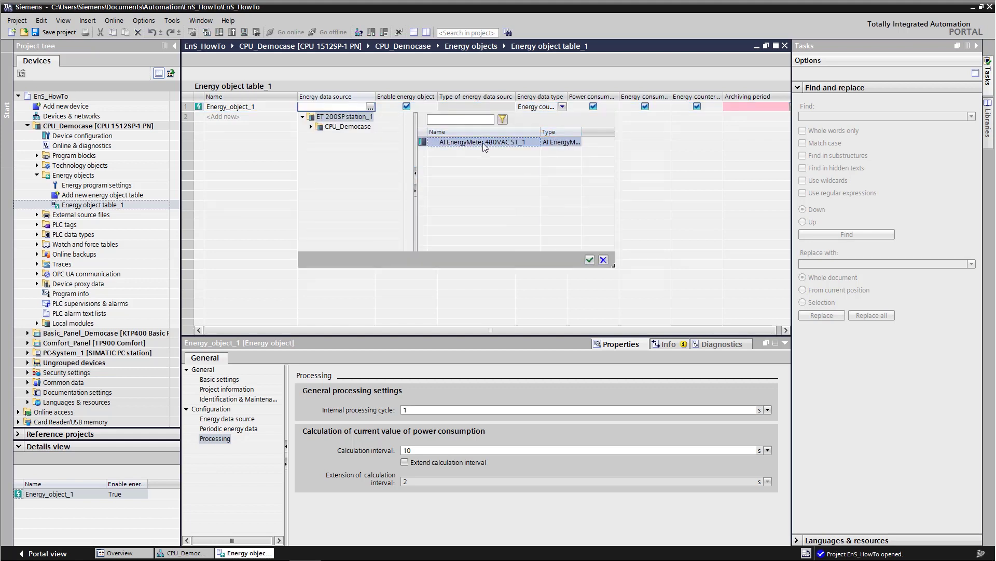
click(590, 259)
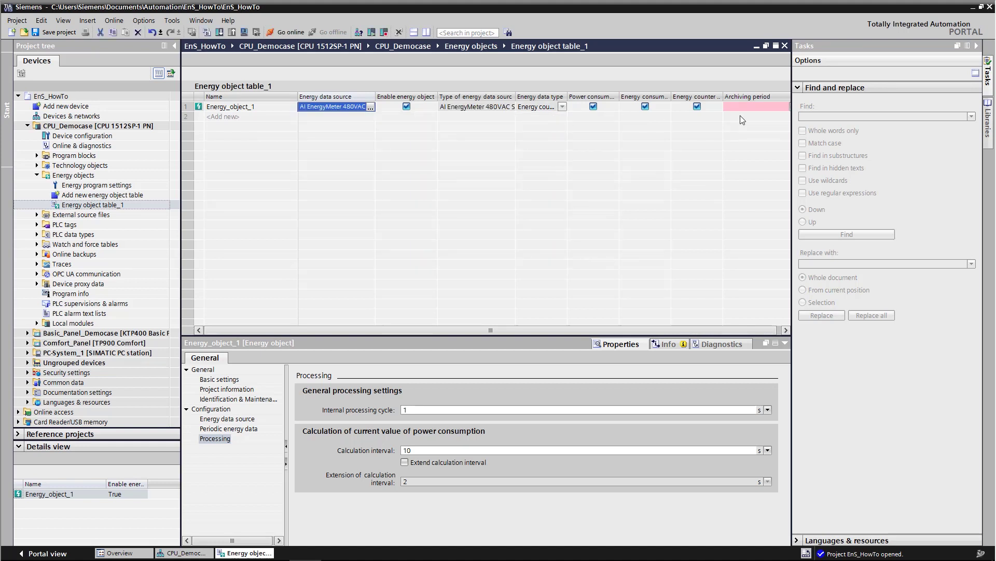
Set Energy_object_1's archiving period to Period_1min.
click(768, 107)
click(785, 106)
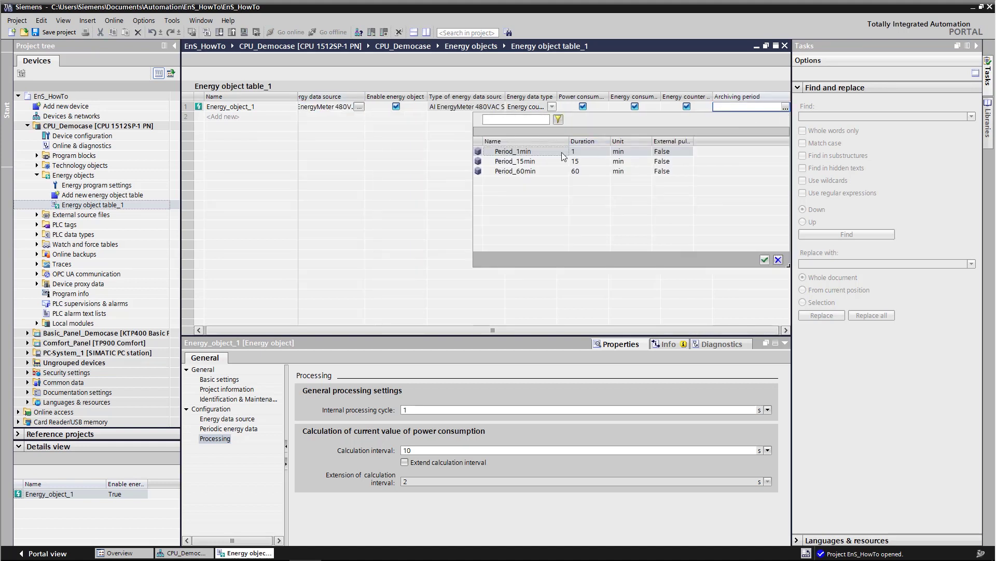
double_click(544, 152)
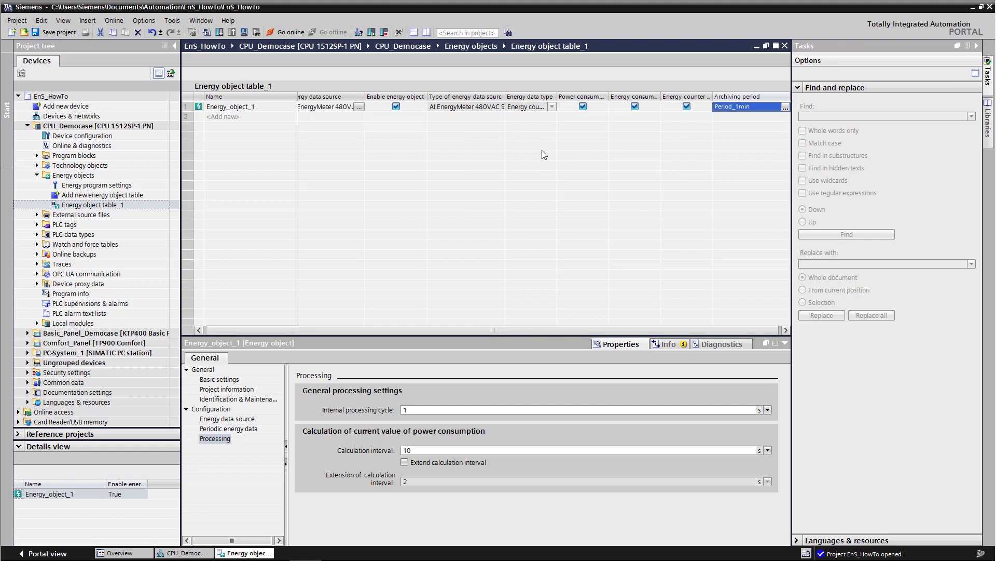
click(252, 108)
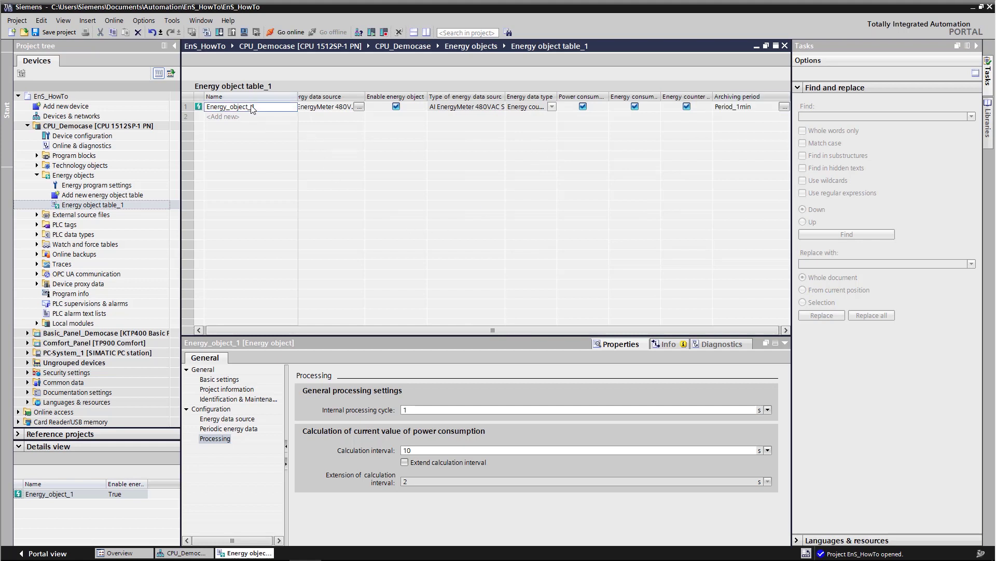
click(250, 417)
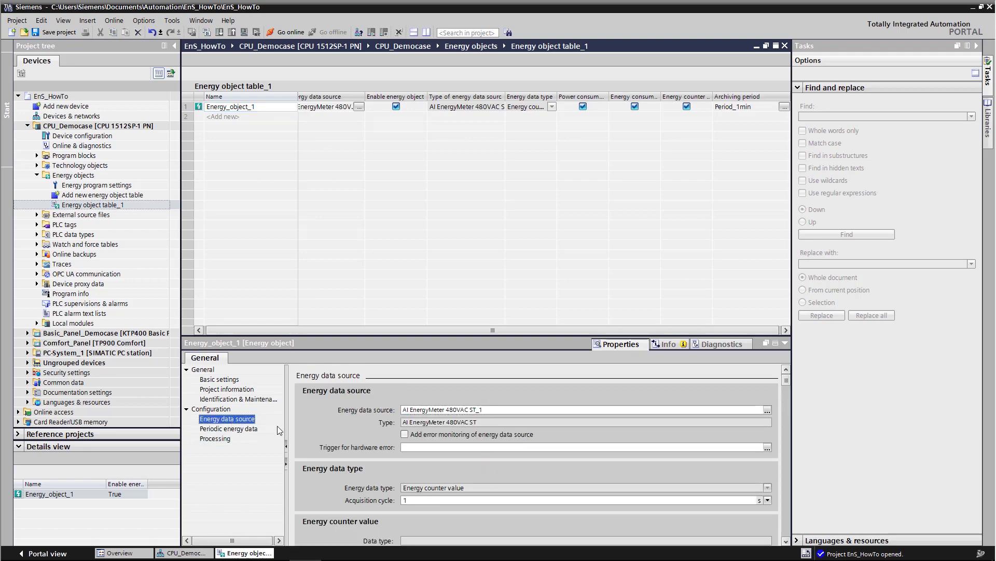
drag(787, 388, 802, 456)
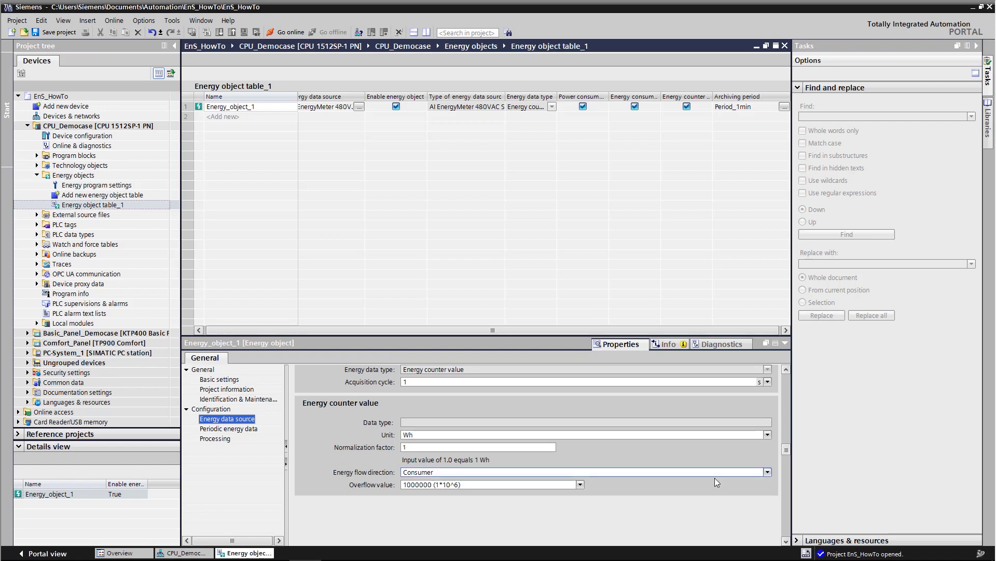
click(486, 484)
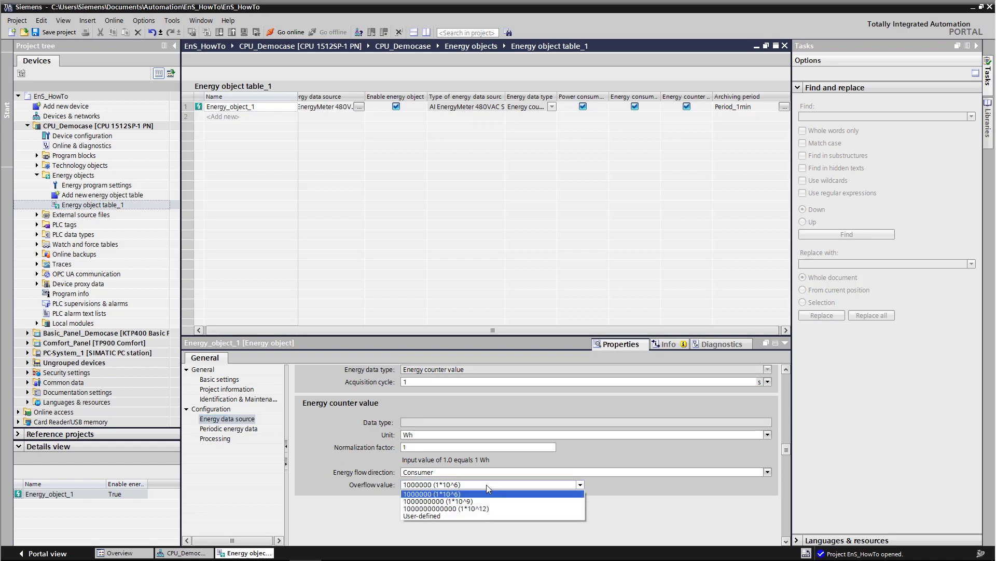
click(440, 515)
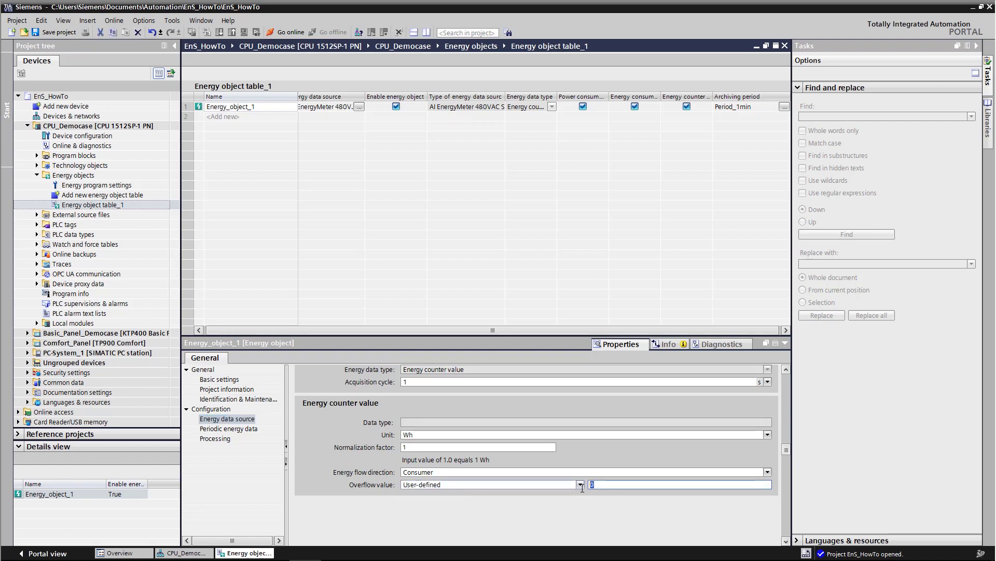
text(1000)
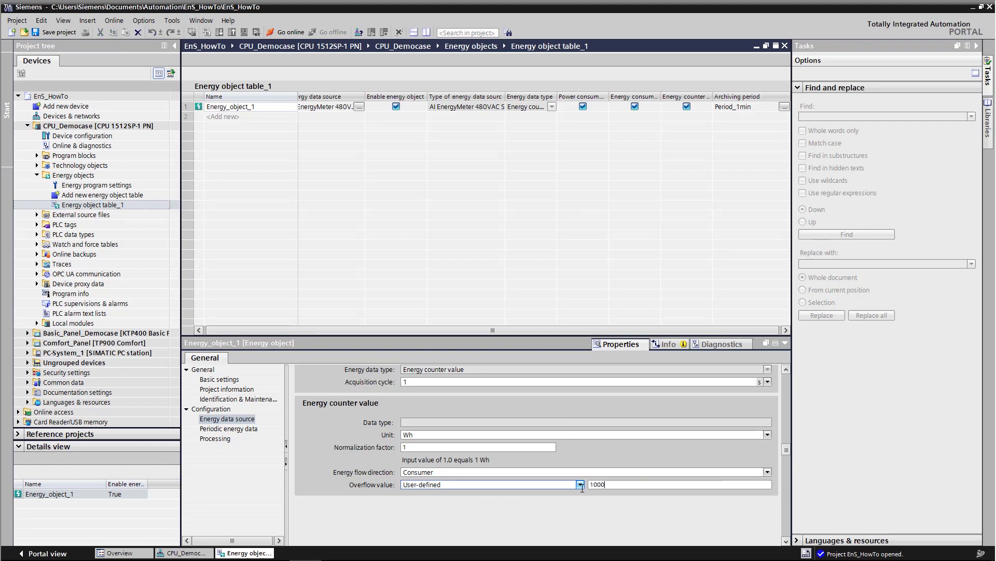
text(000000000000)
key(Return)
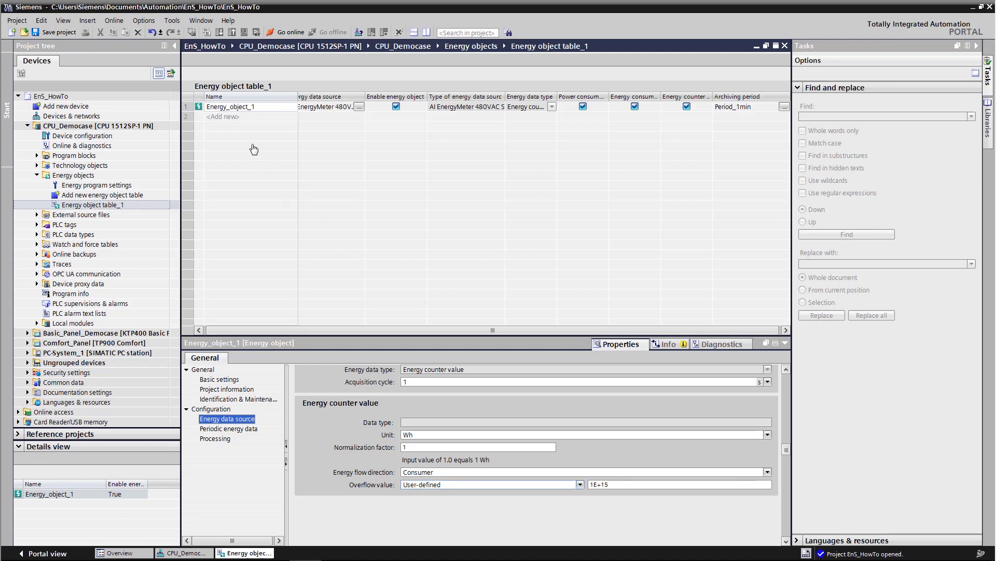
Generate the energy program for Energy objects with basic and advanced energy data.
right_click(75, 177)
mouse_move(109, 182)
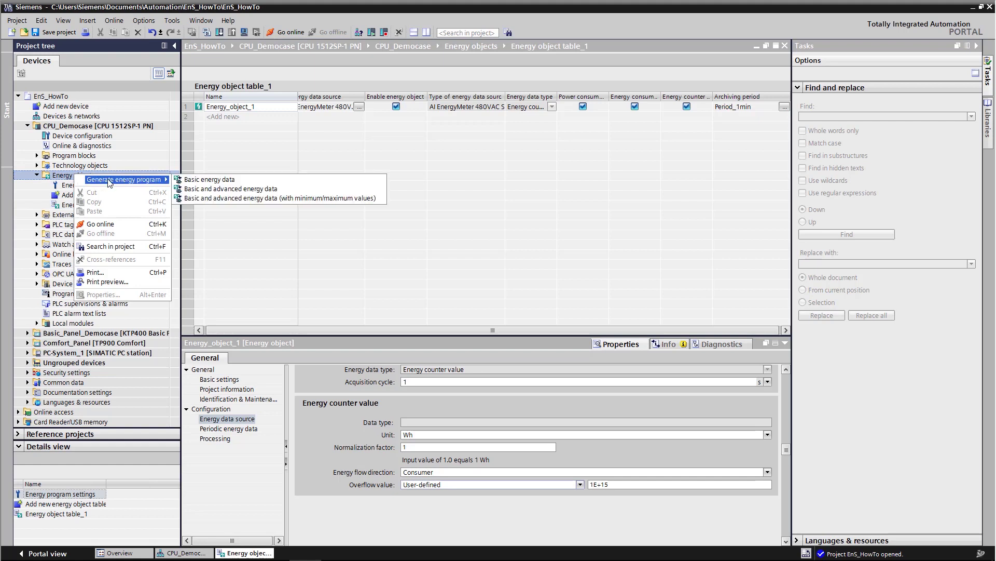
click(236, 189)
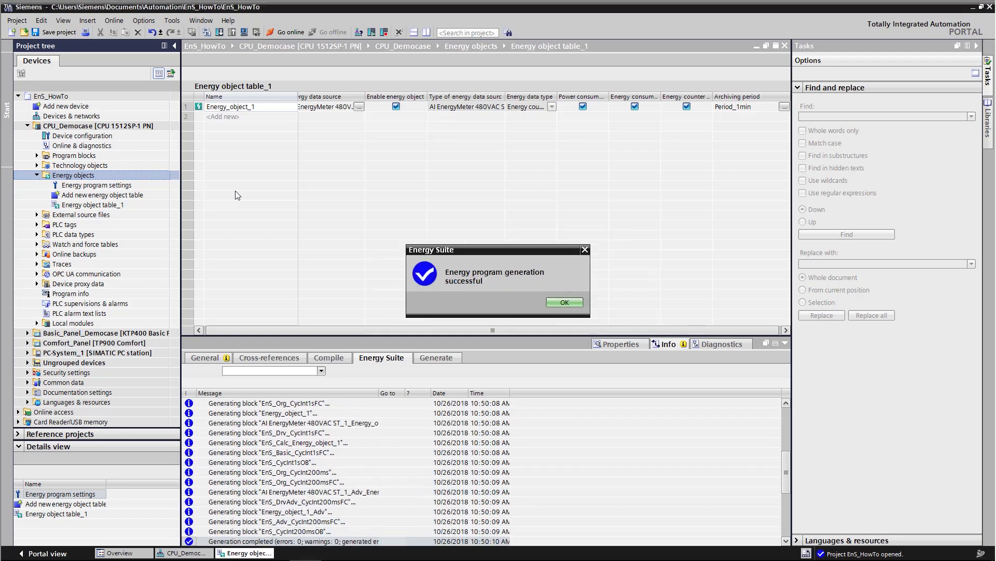
Expand Program blocks down to EnO - Energy_object_1 and widen the project tree to read block names.
click(565, 303)
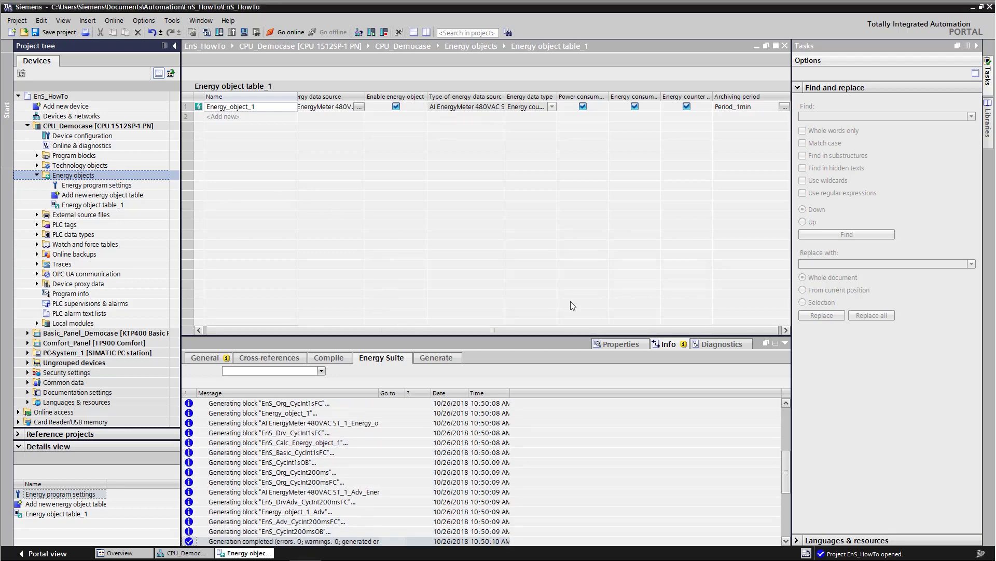
click(36, 155)
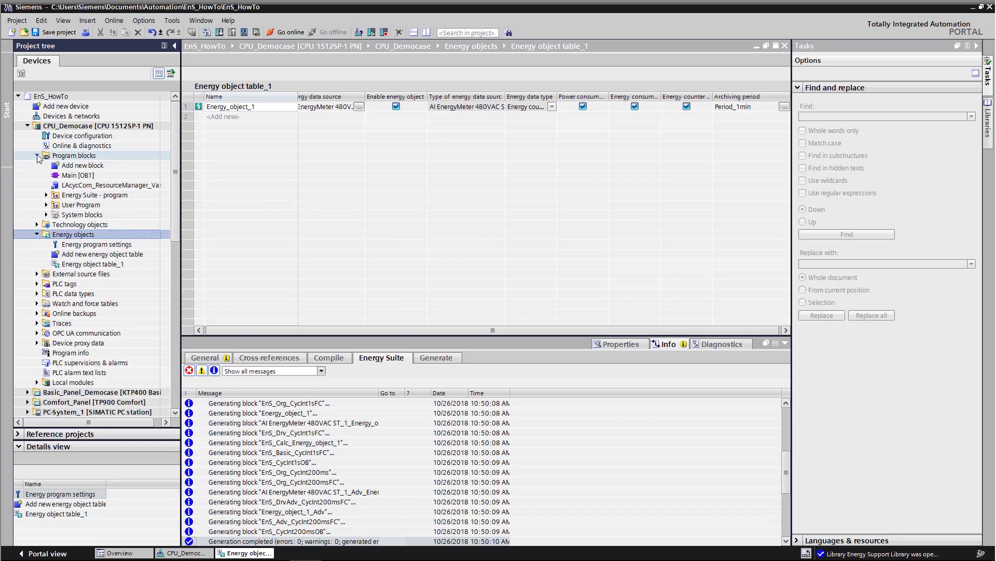
click(81, 195)
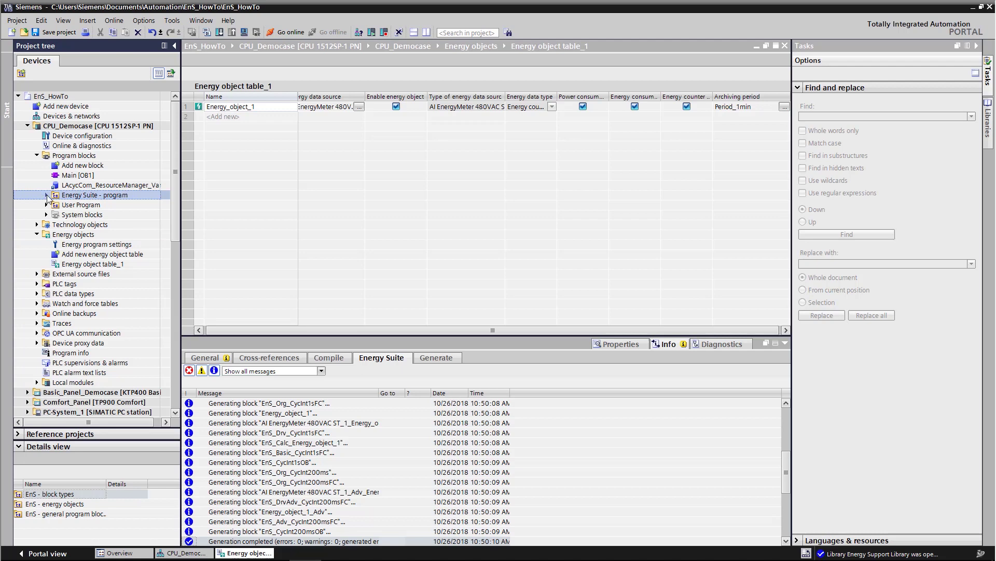
click(46, 196)
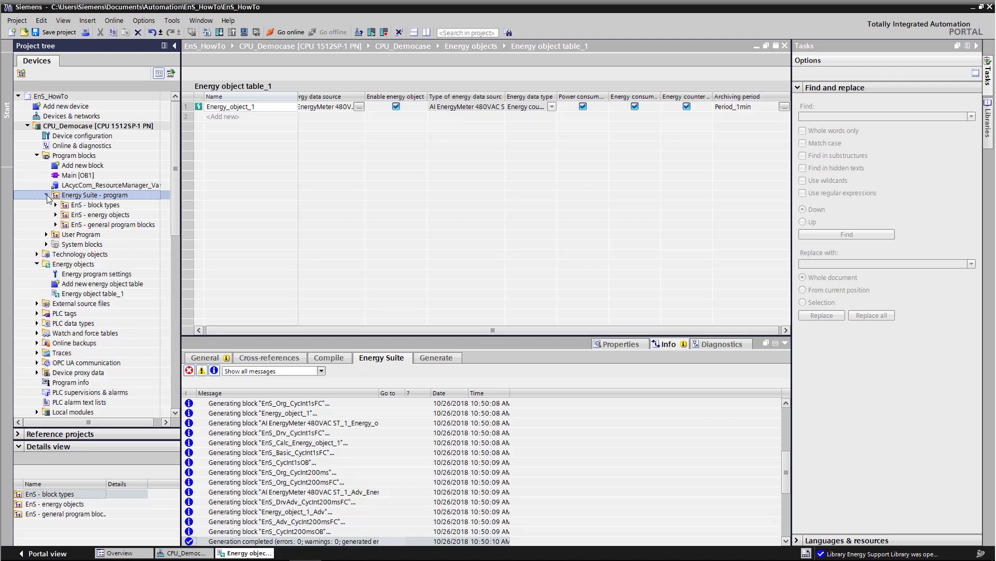
click(56, 215)
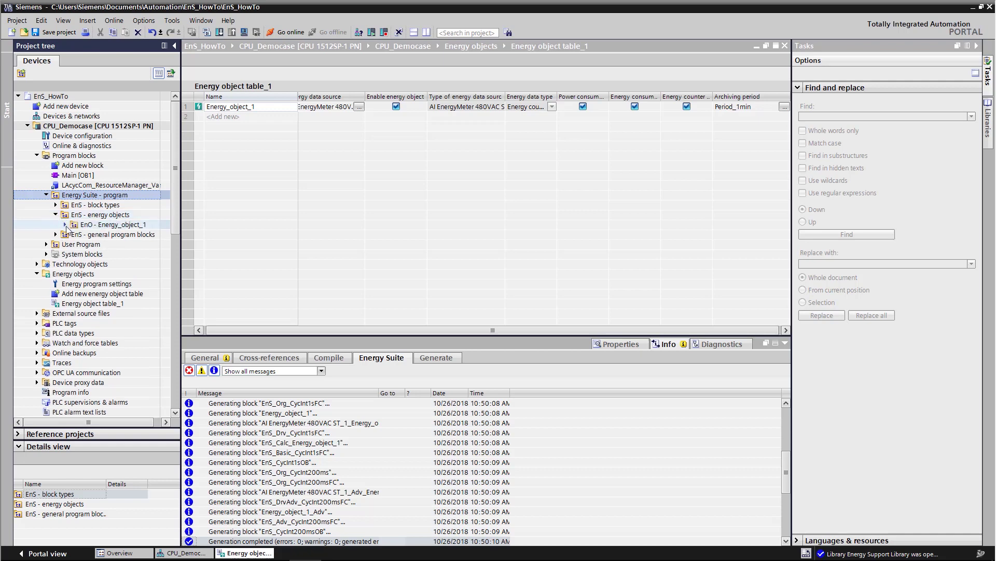
click(66, 224)
drag(180, 257, 290, 262)
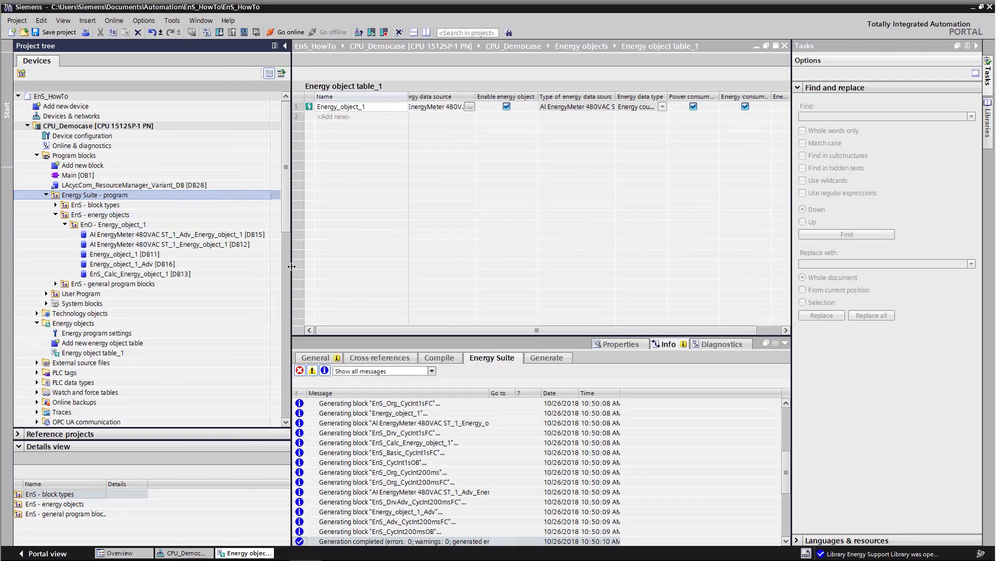
Open the Energy_object_1 [DB11] data block and expand energyBasic.
click(119, 255)
double_click(119, 256)
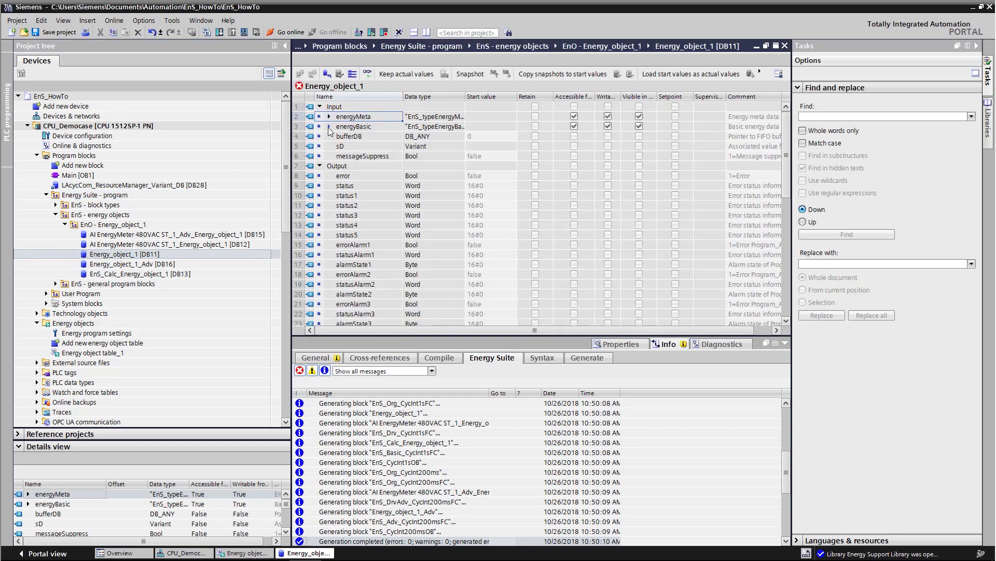
click(329, 127)
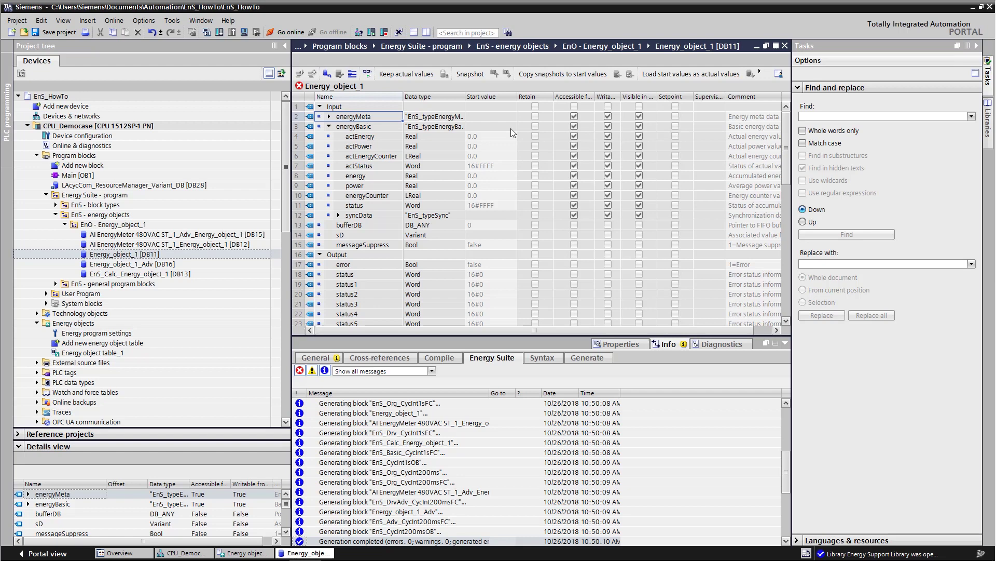
Open Energy_object_1_Adv [DB16], expand advData, and enlarge the block table.
double_click(156, 264)
click(329, 116)
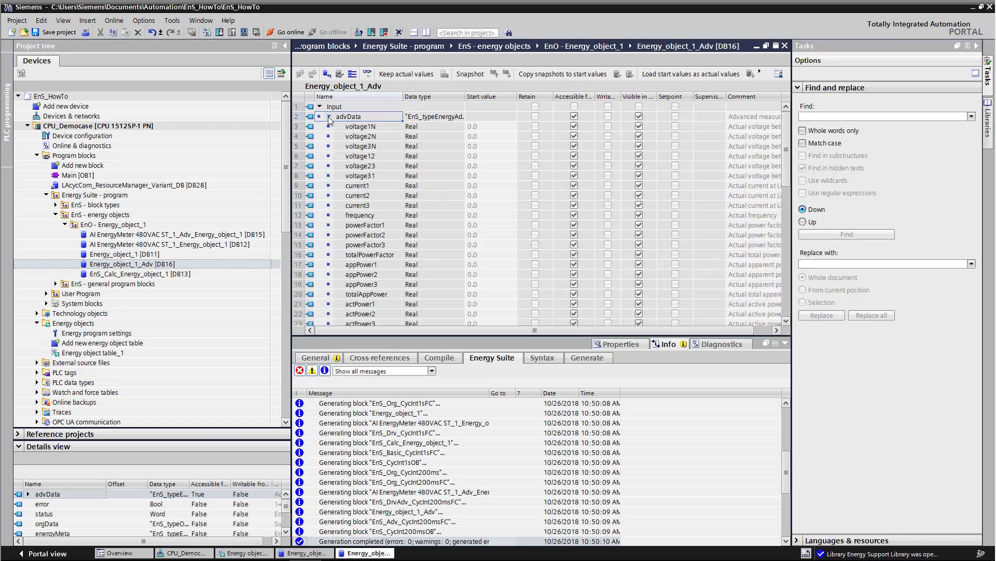
drag(490, 334, 498, 545)
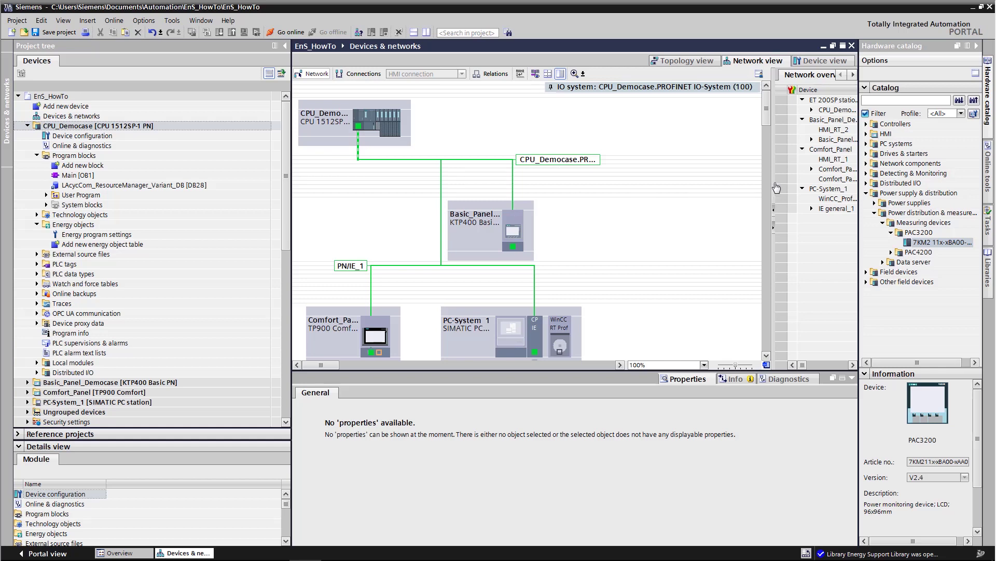
Add a PAC3200 from Power supply & distribution > Measuring devices to the network and open its device view.
click(899, 194)
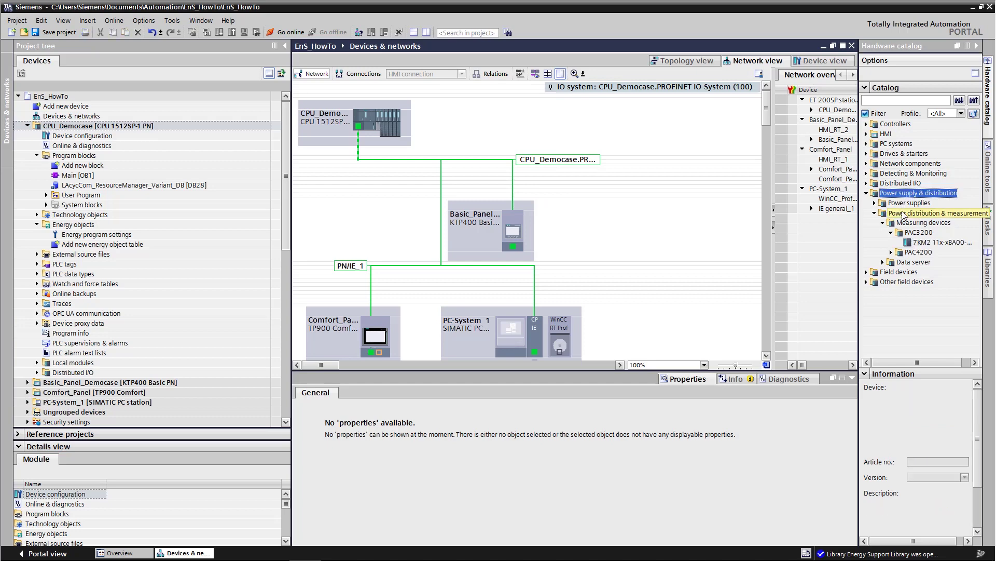
click(904, 213)
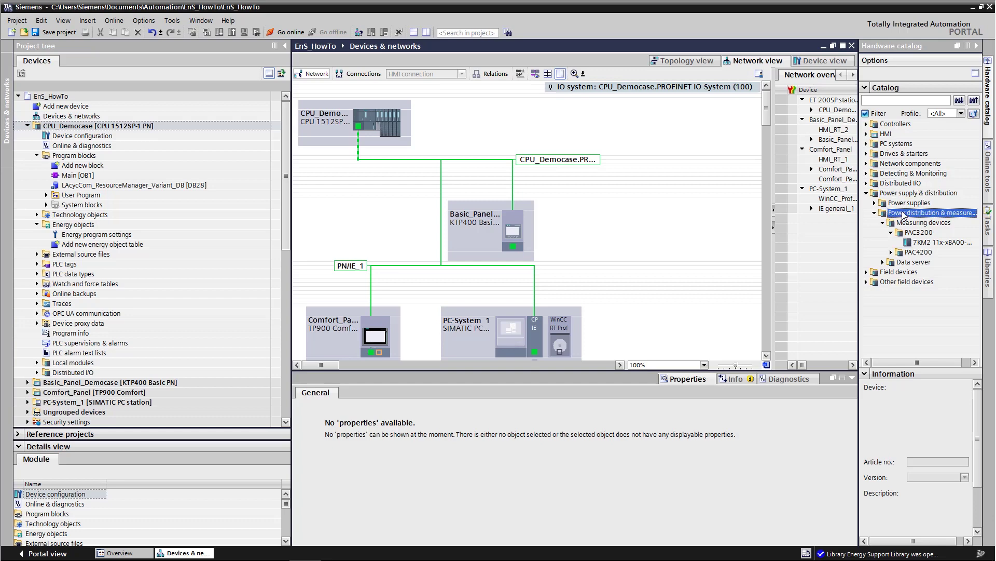
click(915, 224)
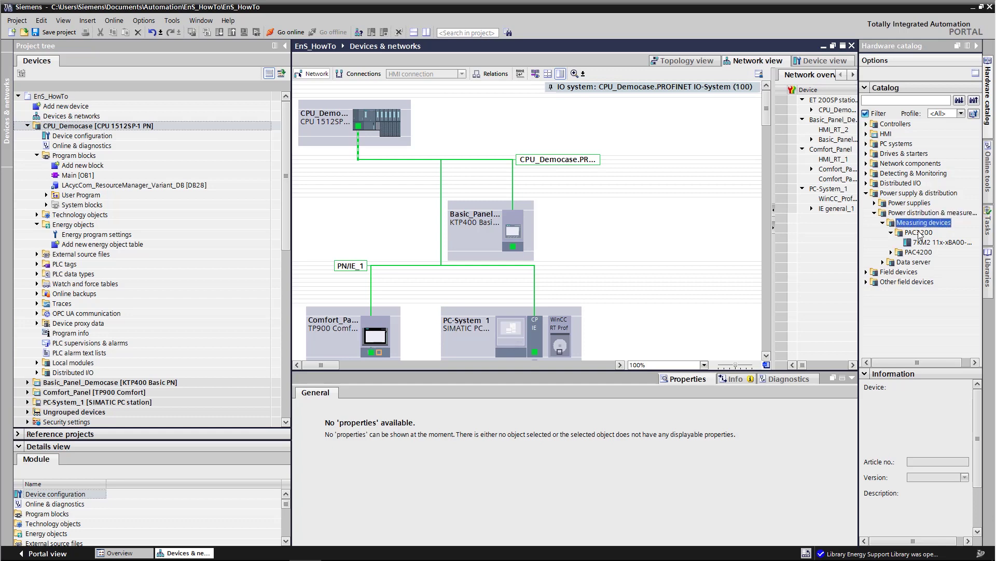
click(925, 243)
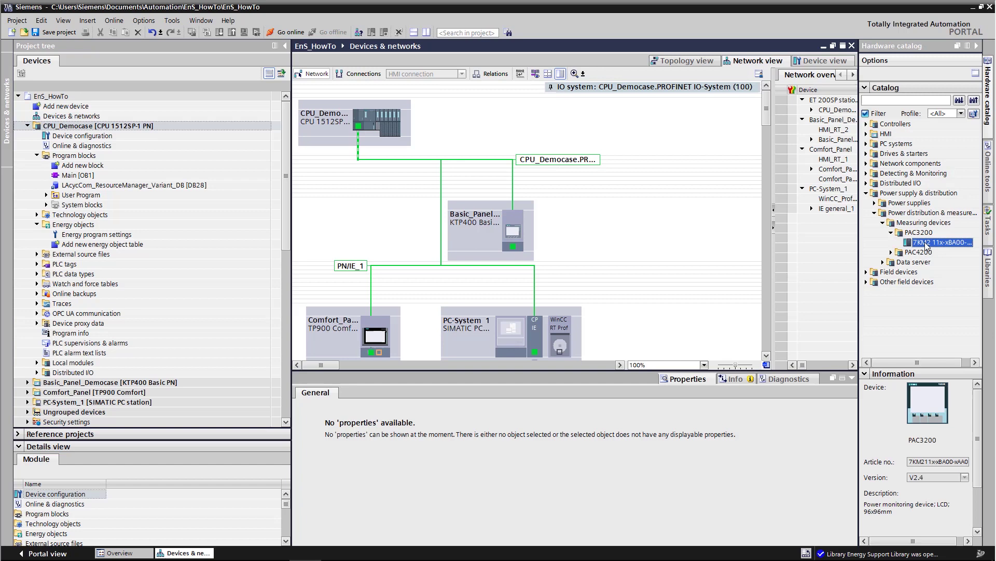
drag(925, 242, 626, 133)
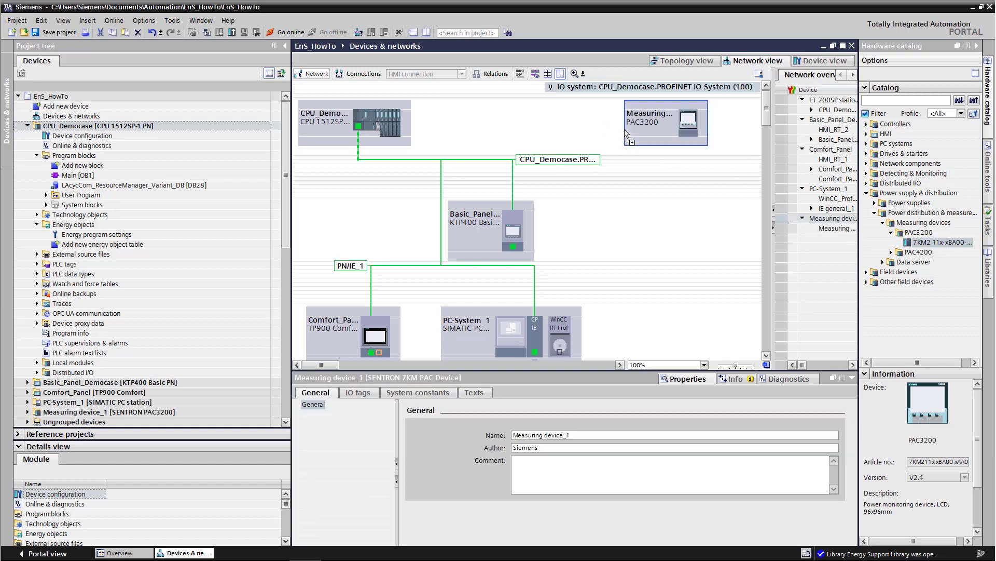
double_click(692, 130)
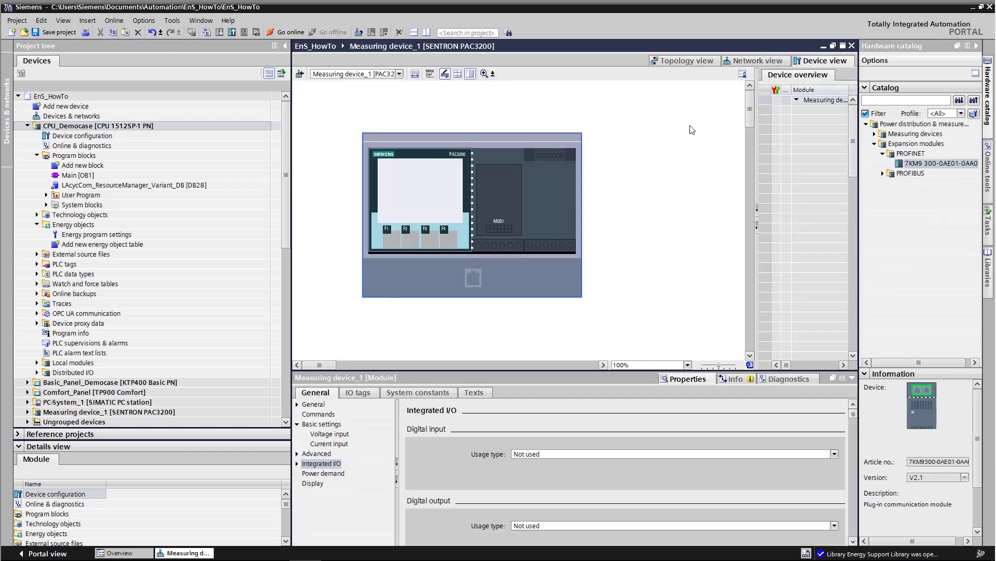
Plug the 7KM9 300-0AE01-0AA0 PROFINET expansion module into the PAC3200's empty slot and enlarge its properties pane.
click(909, 147)
click(916, 155)
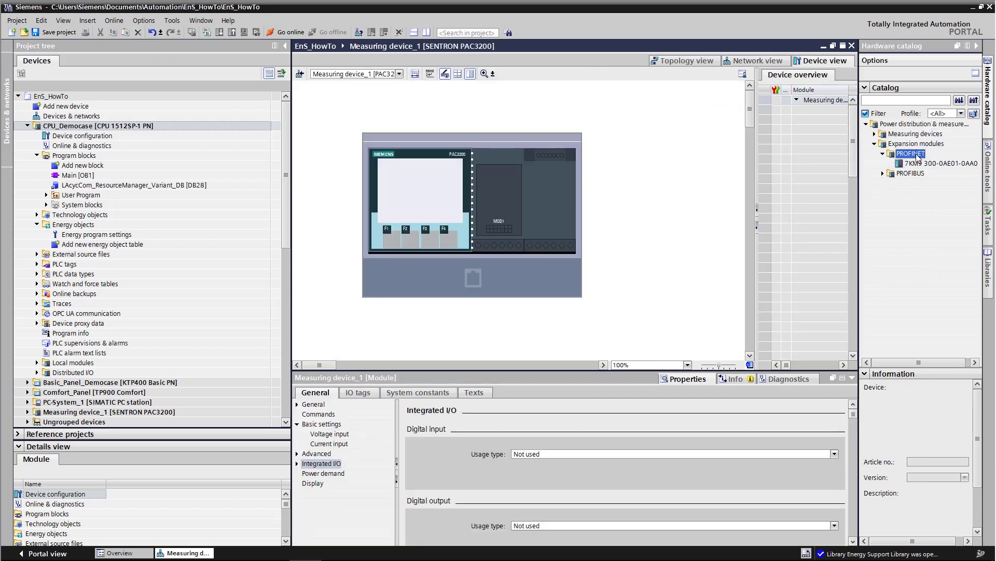
drag(923, 167, 507, 204)
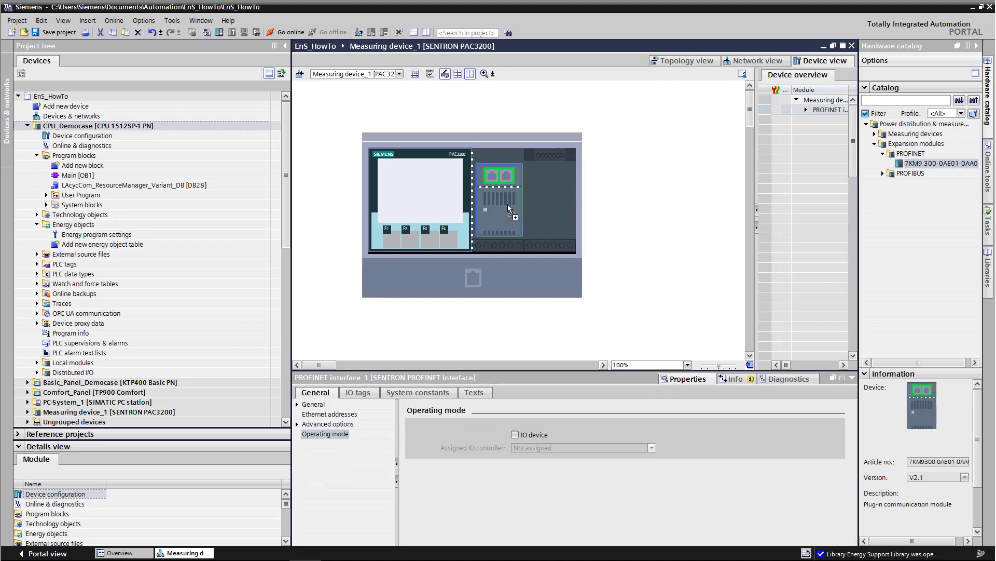
drag(590, 373, 584, 260)
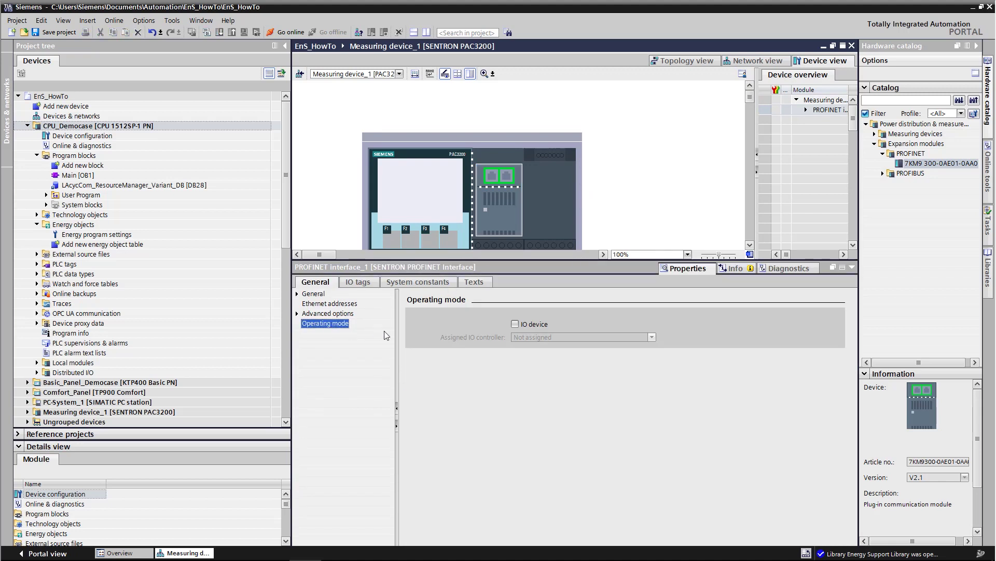
Make the PAC3200 a PROFINET IO device controlled by the CPU_Democase PROFINET interface.
click(515, 324)
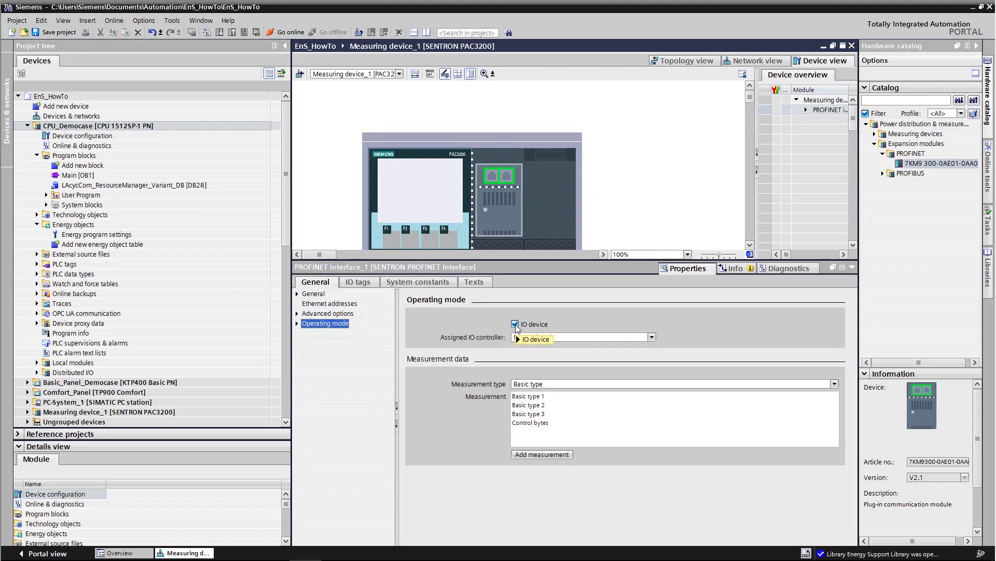
click(652, 338)
click(558, 346)
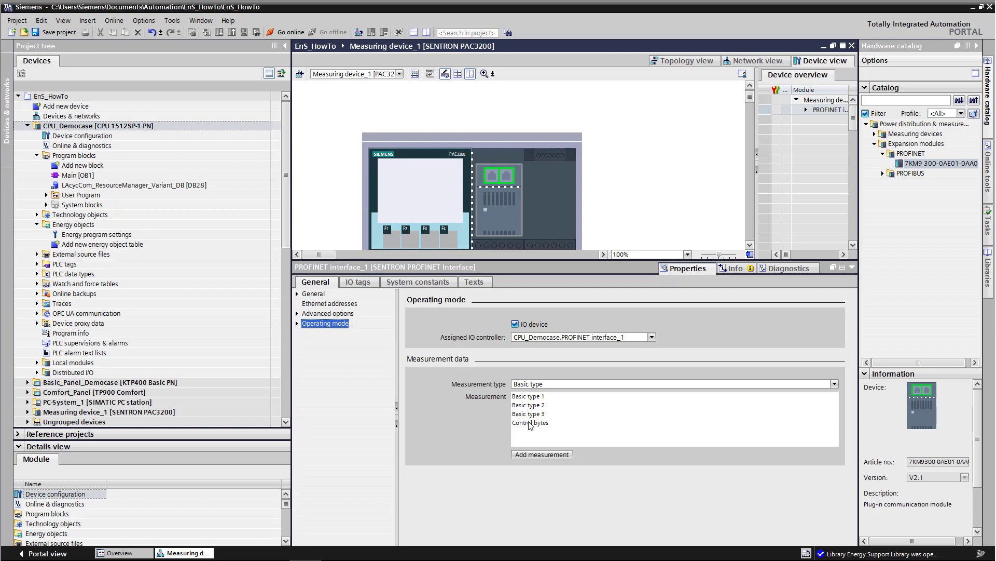
Add the PMD Diagnostics_Status and Total active power measurements.
click(834, 384)
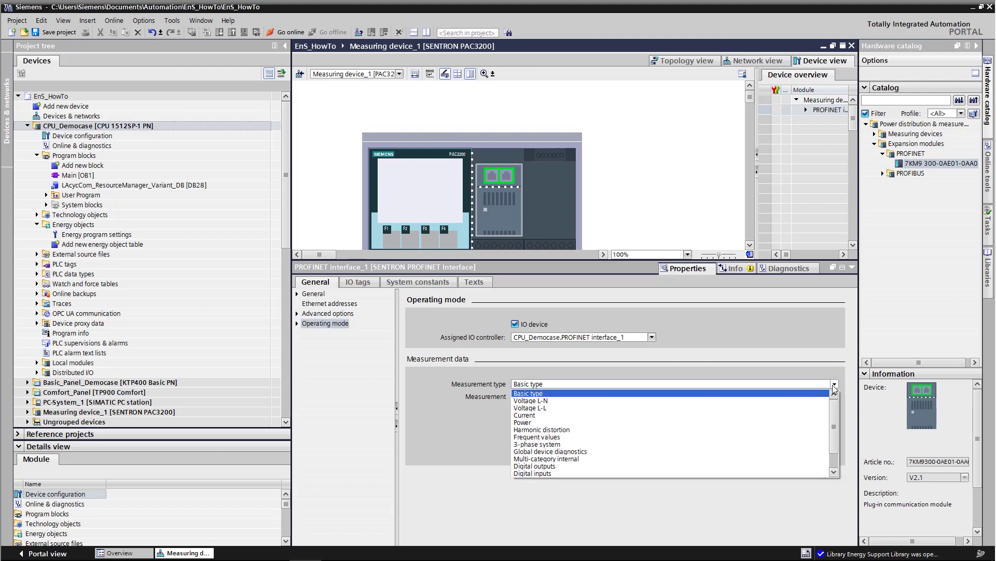
click(587, 459)
click(540, 397)
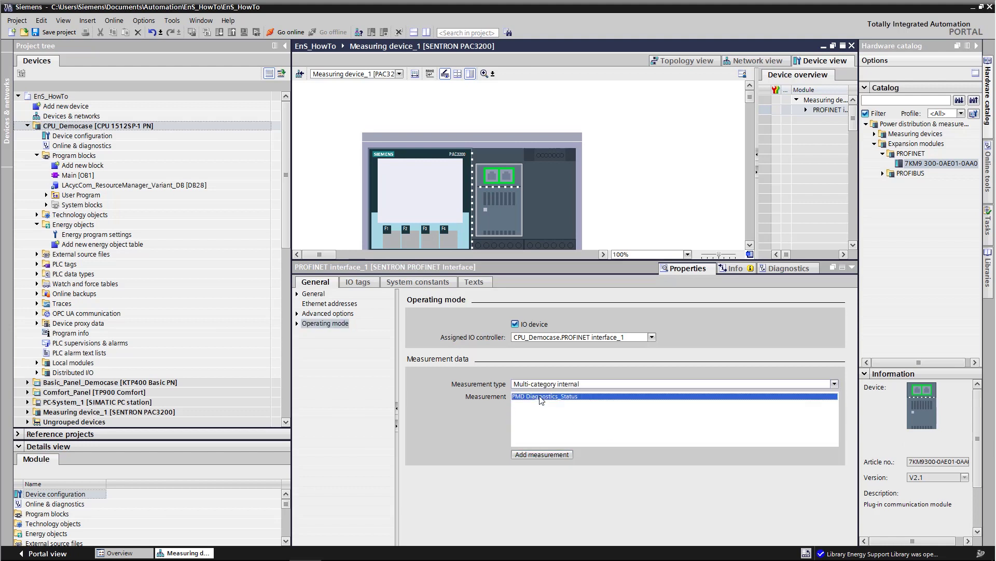
click(540, 454)
click(778, 388)
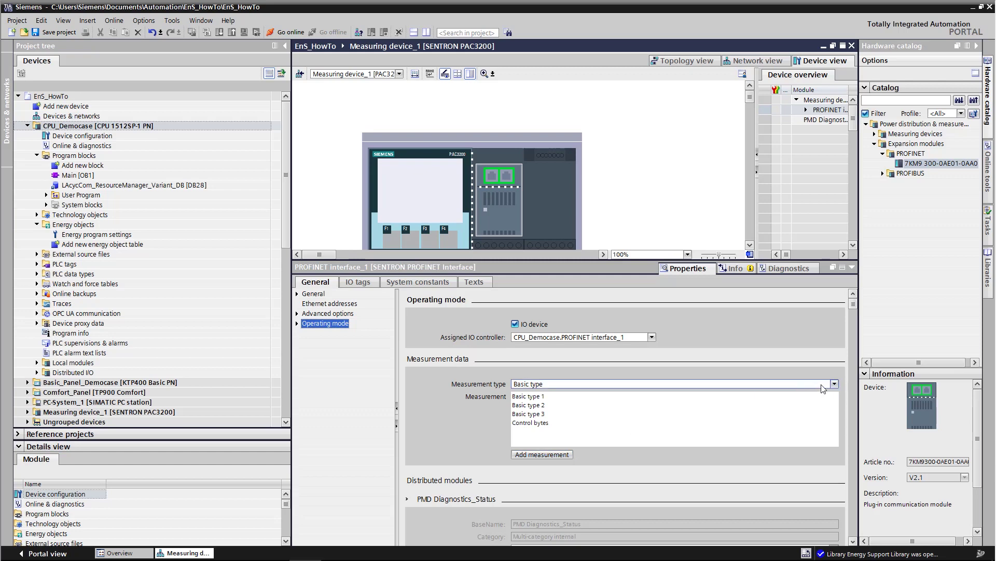
click(755, 411)
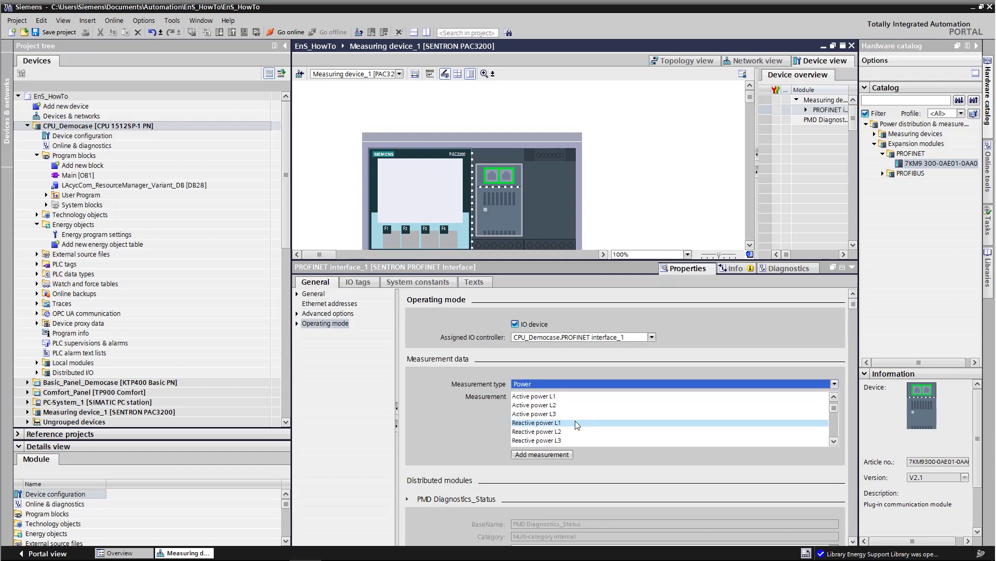
scroll(574, 420, down, 3)
click(553, 431)
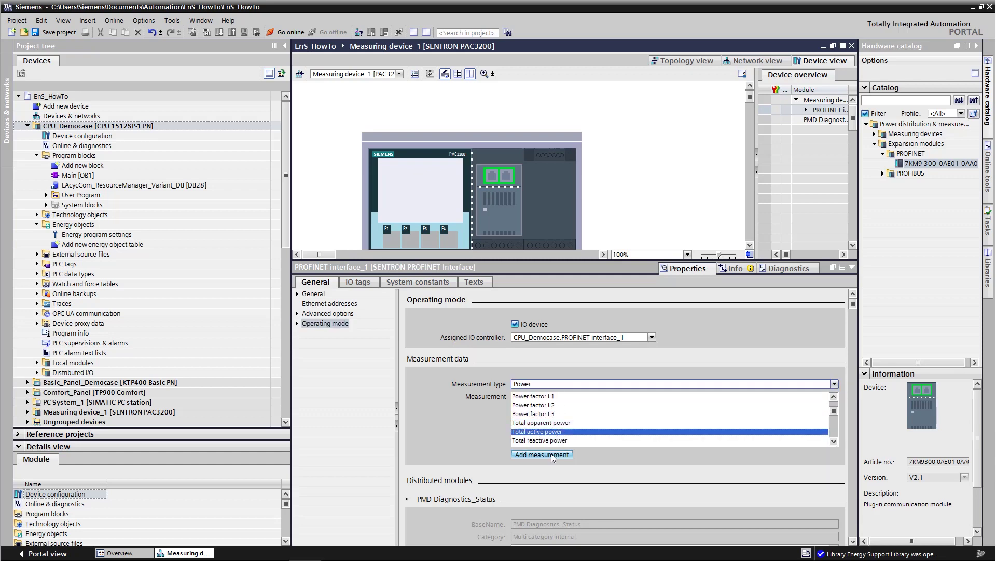
click(549, 454)
Add the Energy measurement active energy import tariff 1.
click(572, 384)
scroll(571, 430, down, 3)
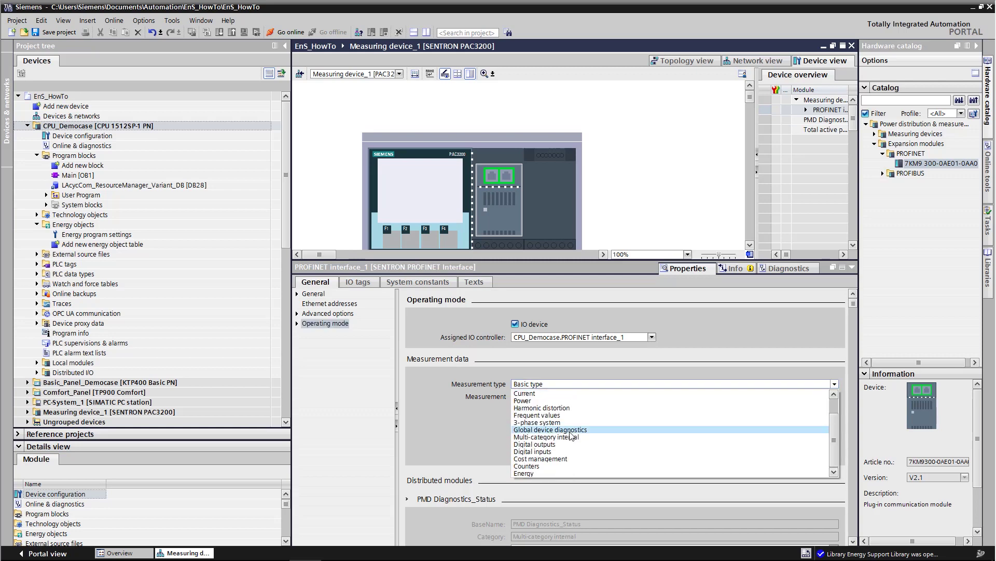
click(545, 473)
click(550, 397)
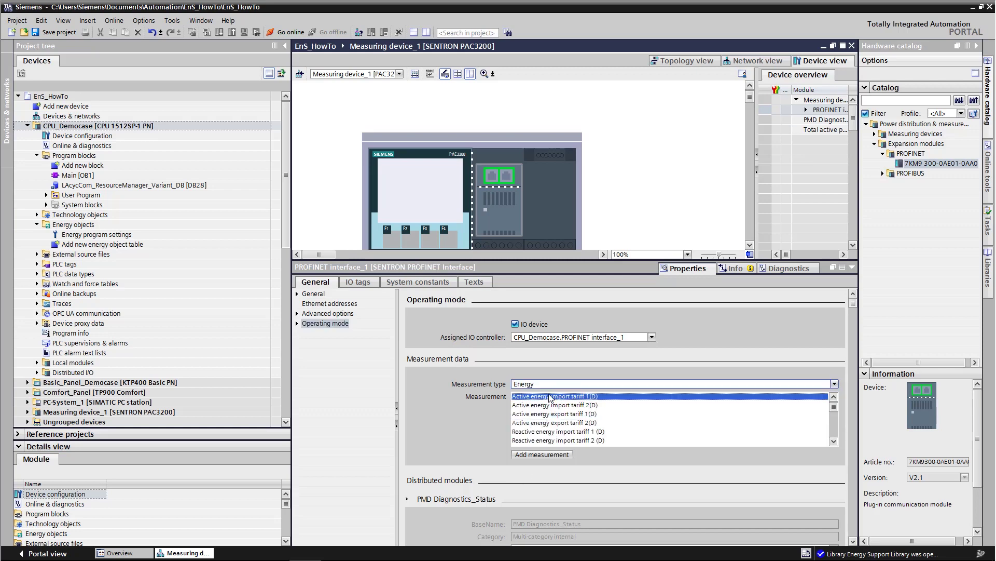
click(545, 455)
Add the Active energy export tariff 1(D) and Control bytes measurements.
click(553, 385)
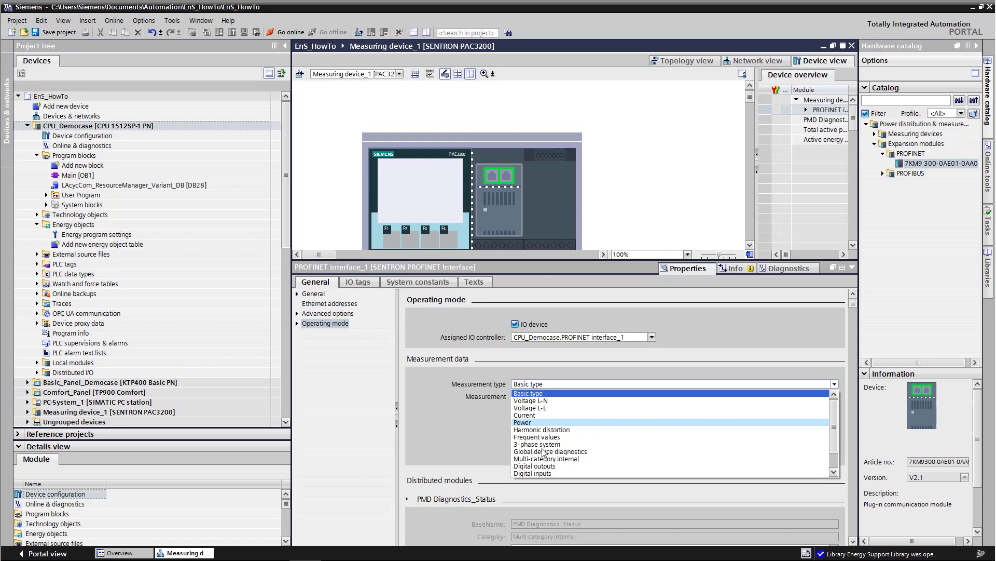
scroll(545, 457, down, 3)
click(545, 473)
click(547, 423)
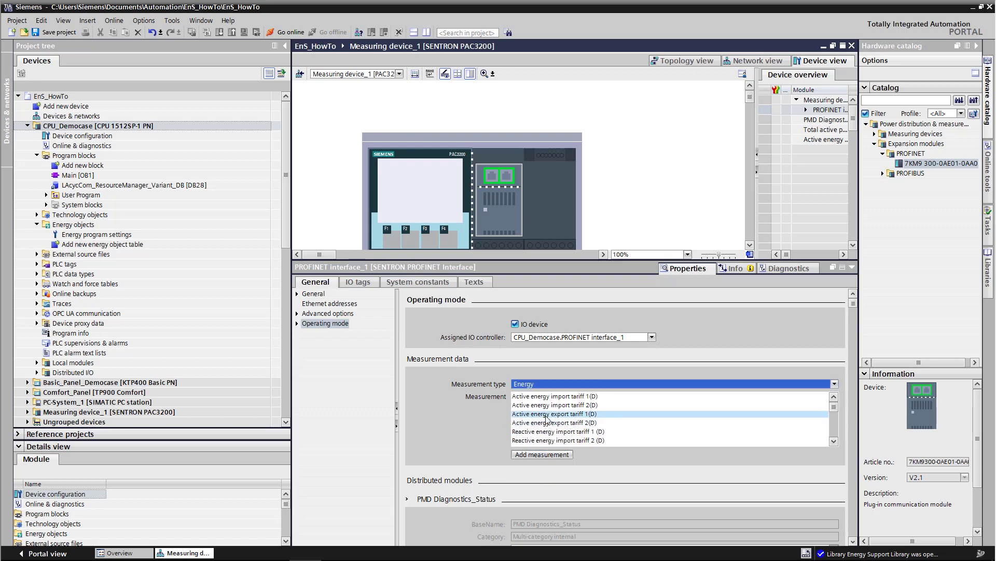
click(546, 415)
click(540, 454)
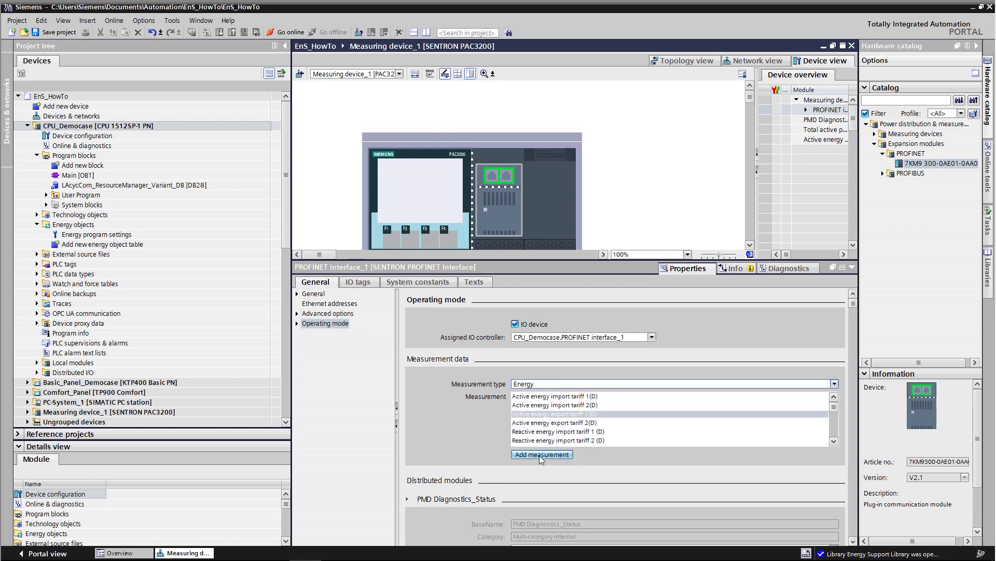
click(546, 423)
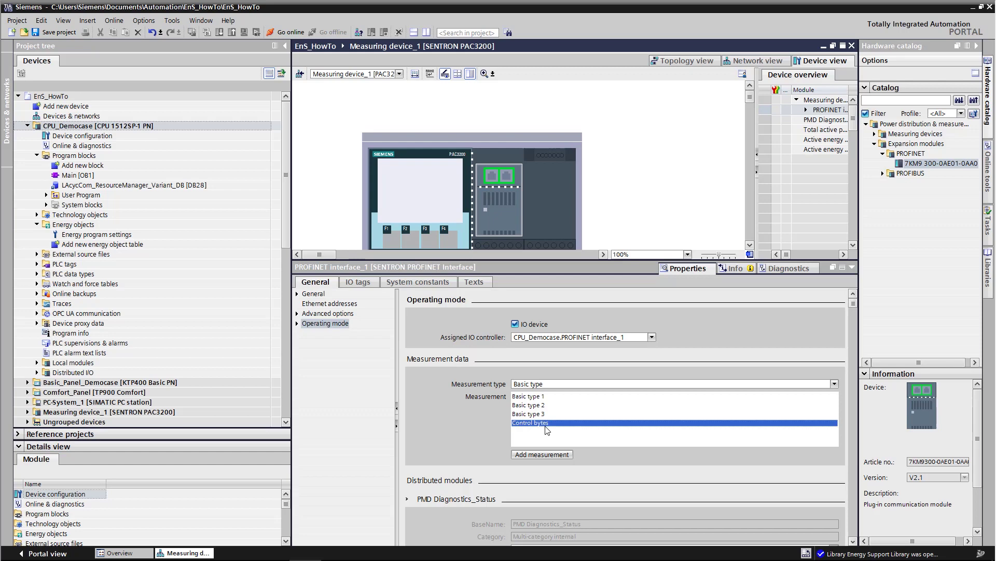
click(546, 455)
Scroll through the device properties, then switch to the Network view.
click(854, 542)
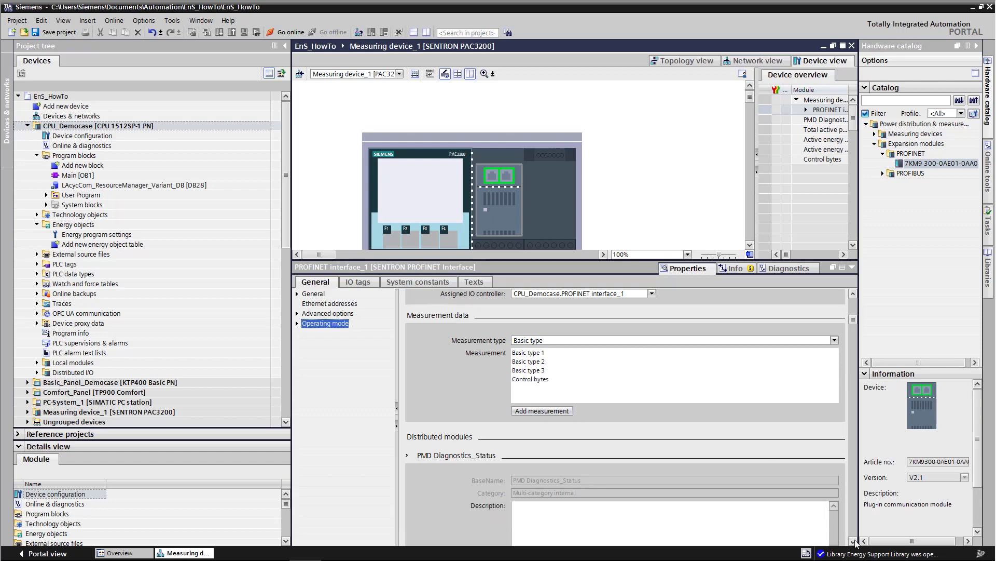
click(854, 541)
click(854, 541)
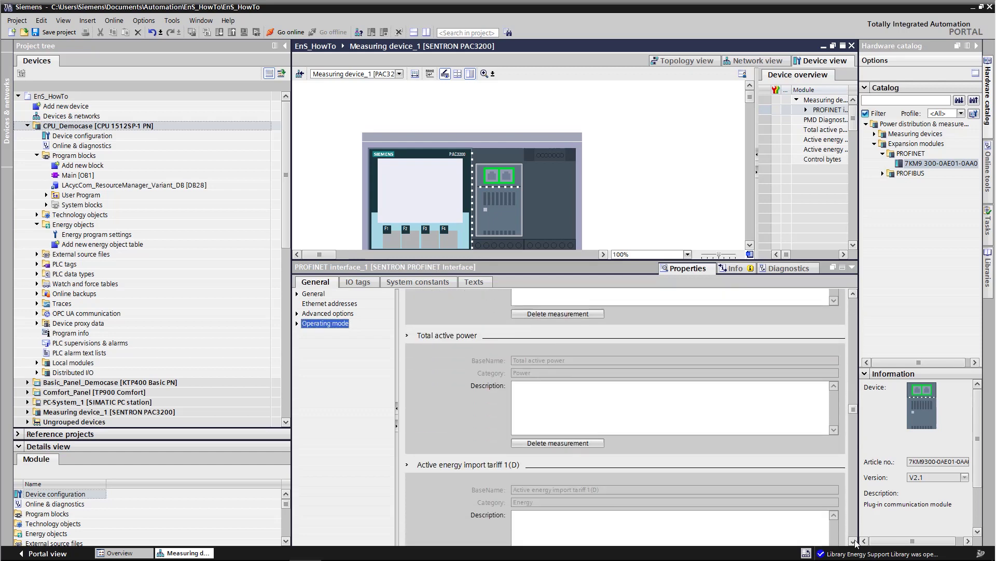
click(853, 541)
click(854, 542)
click(853, 541)
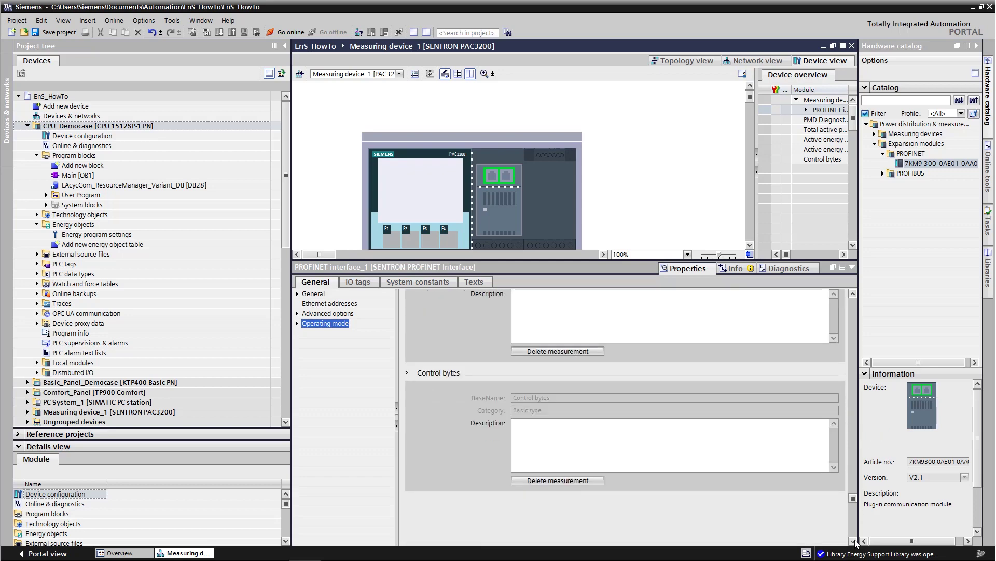
click(760, 62)
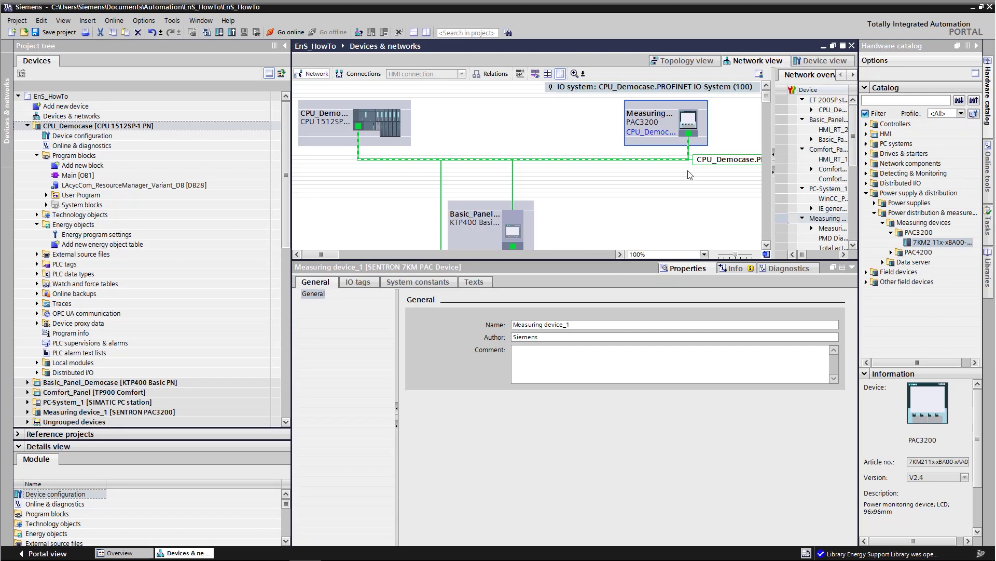
Create Energy object table_1 under Energy objects and open it for editing.
click(79, 224)
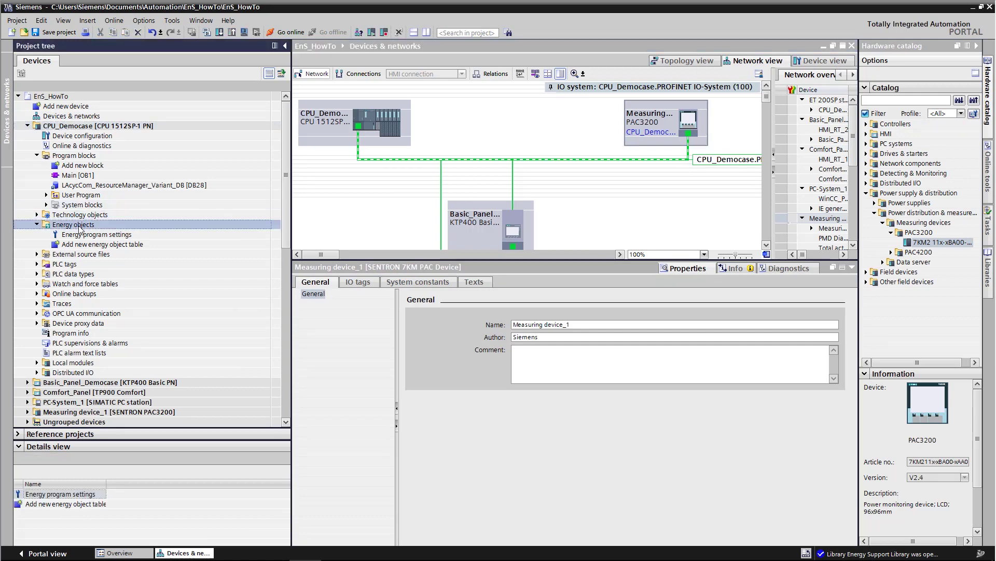
double_click(79, 244)
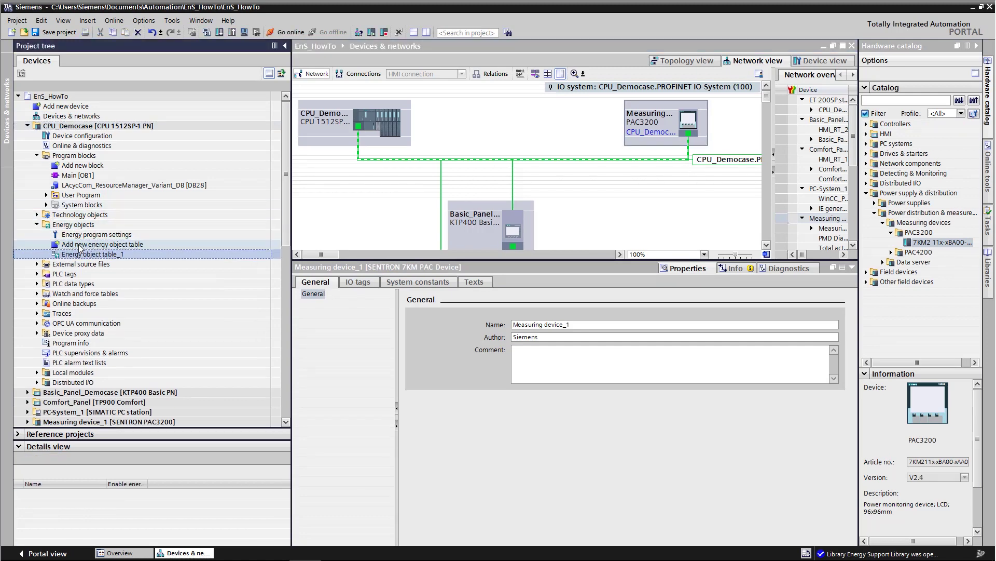
double_click(86, 256)
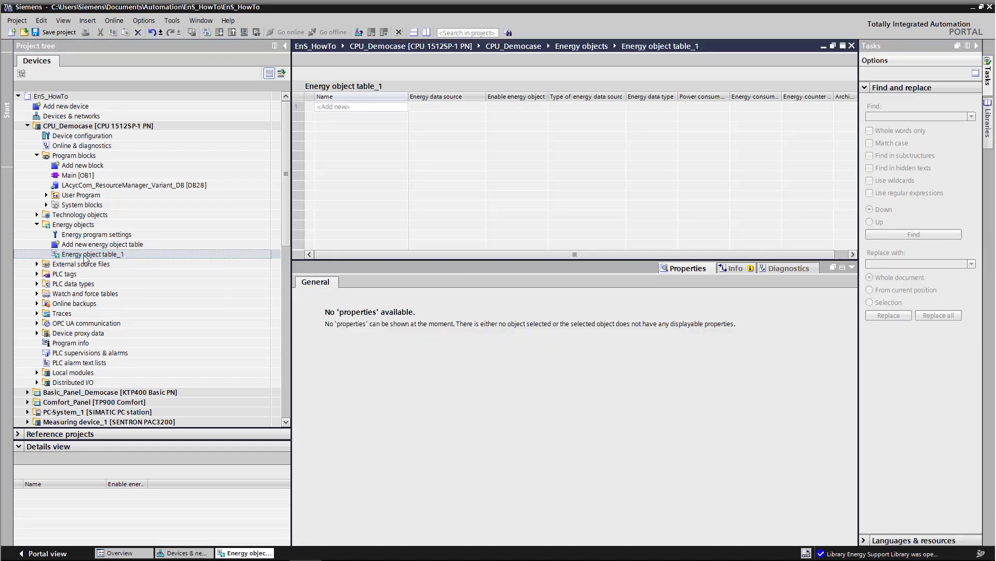
Add Energy_object_1 with Measuring device_1 on CPU_Democase's PROFINET IO-System as its data source.
double_click(360, 108)
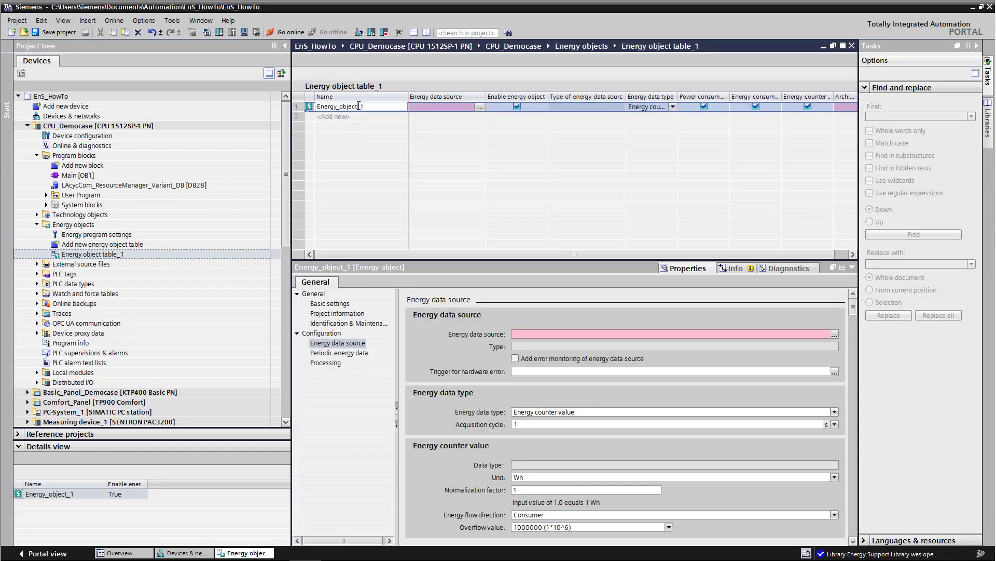
click(481, 107)
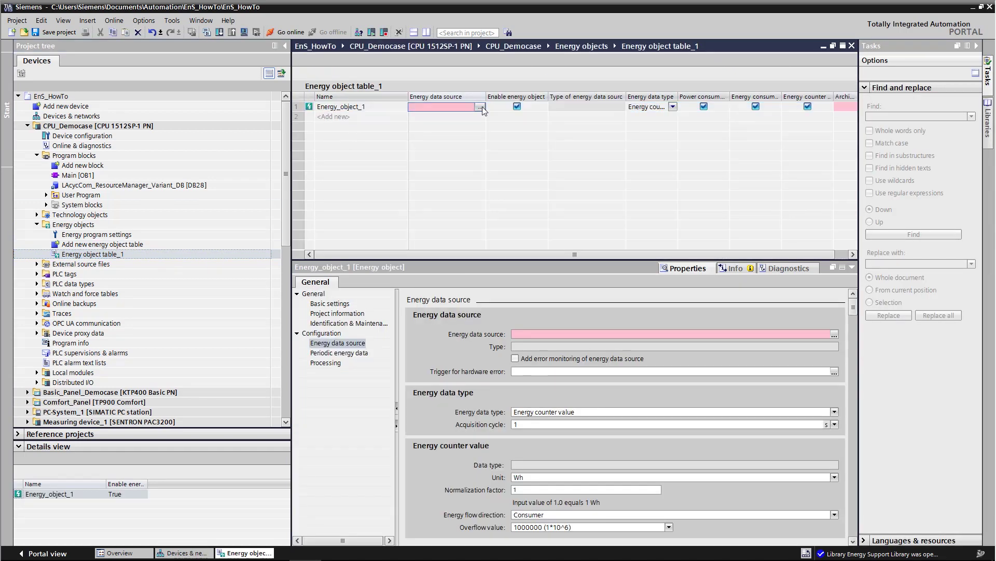
click(481, 107)
click(444, 128)
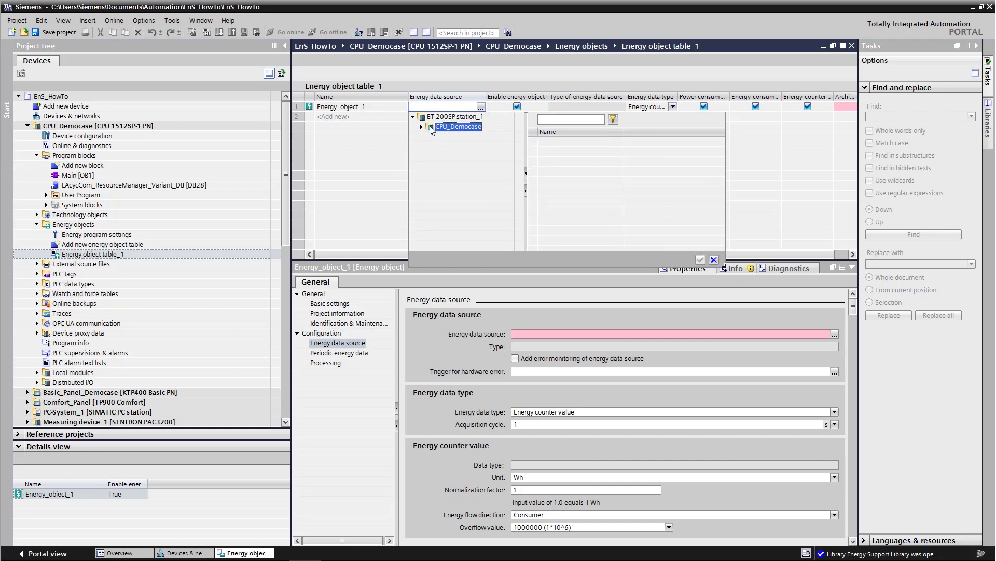
click(423, 127)
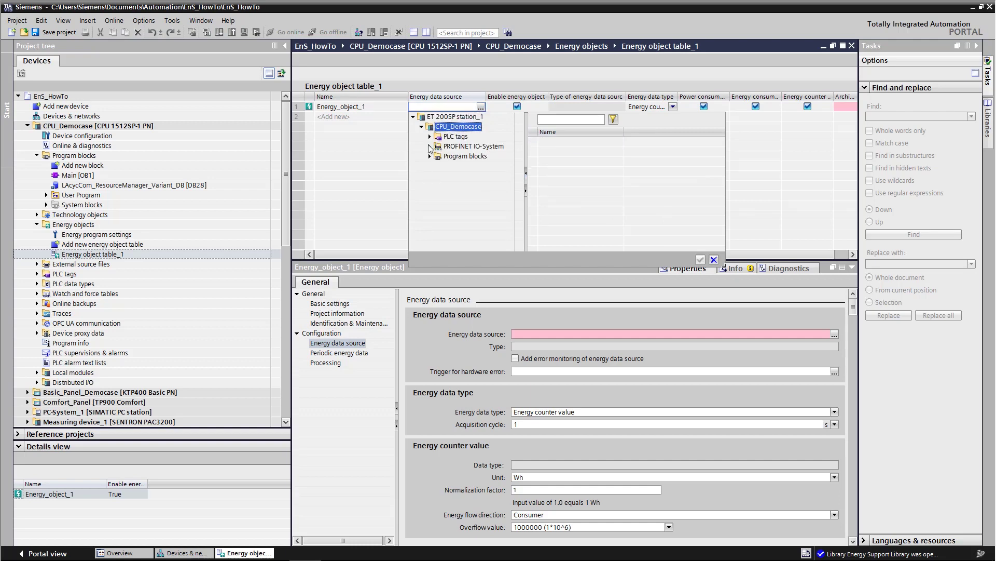
click(430, 146)
click(466, 157)
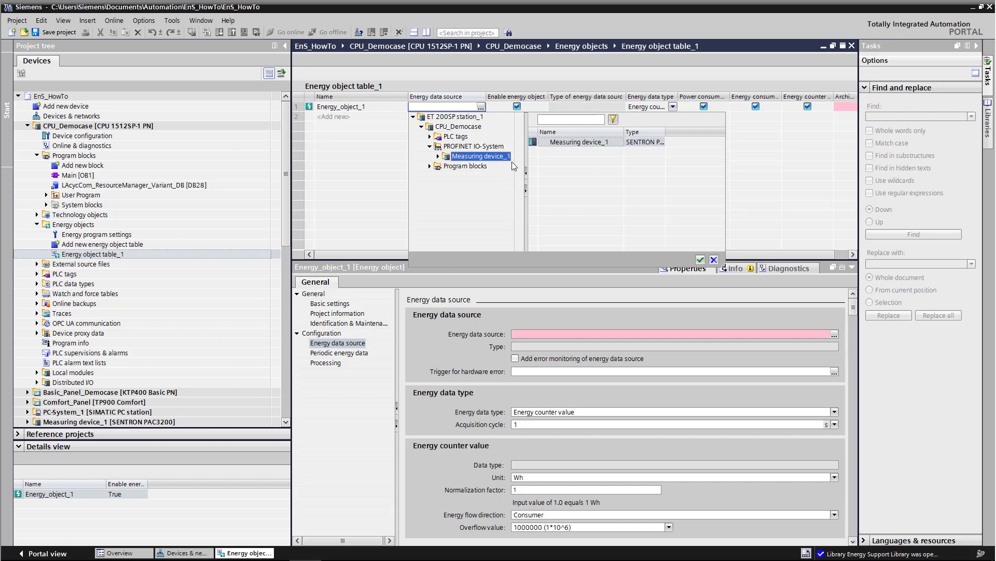
click(558, 146)
double_click(558, 145)
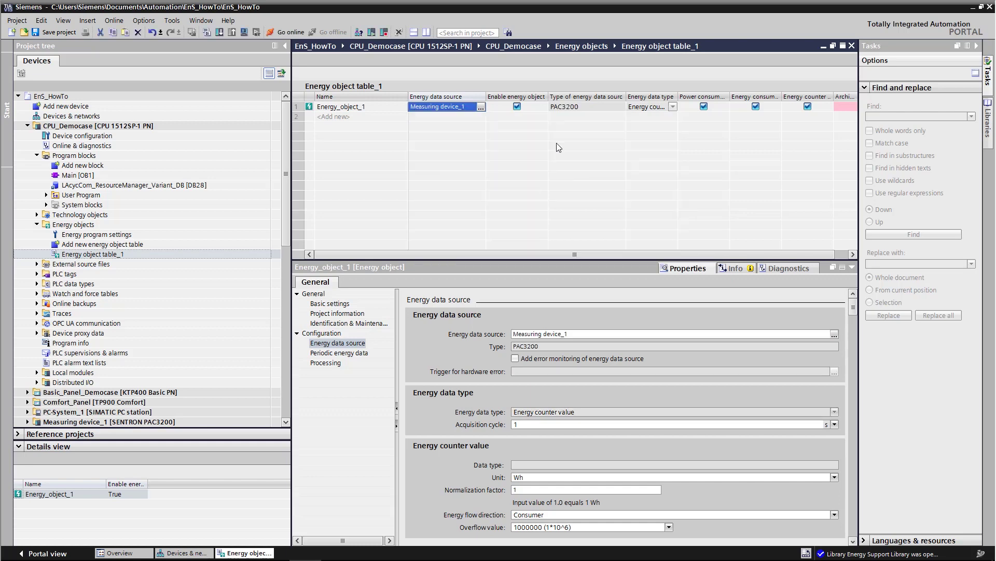
click(850, 109)
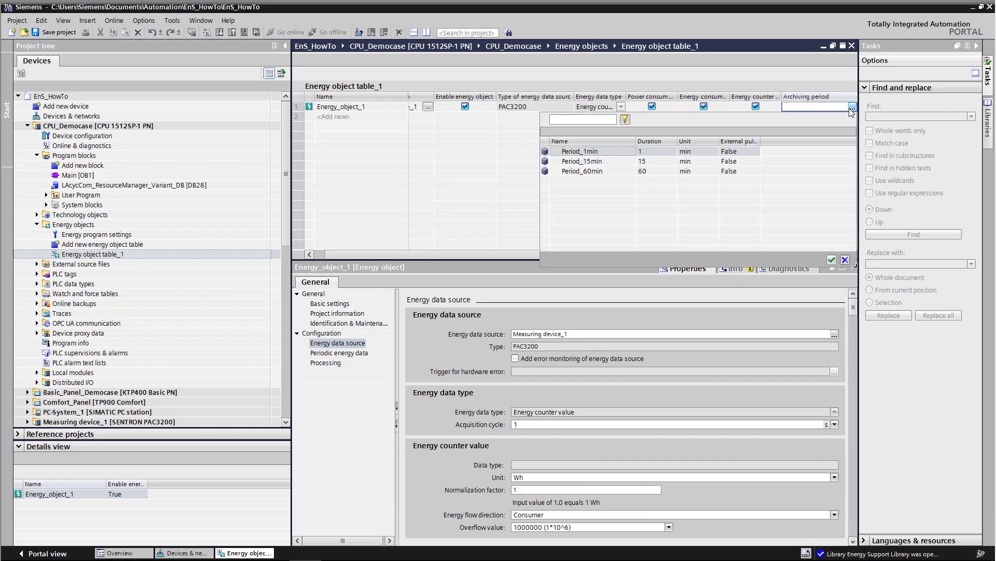
double_click(594, 154)
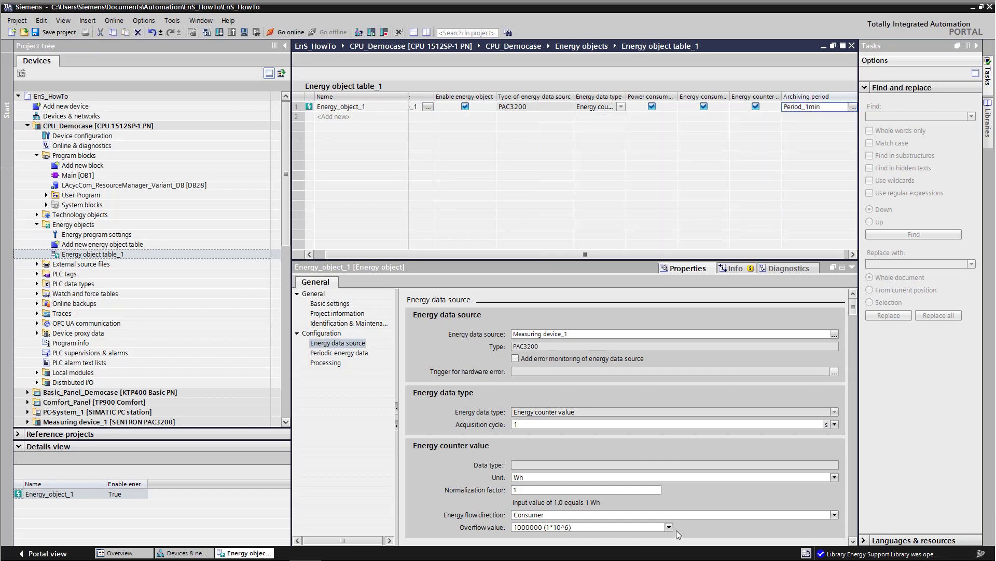
click(671, 528)
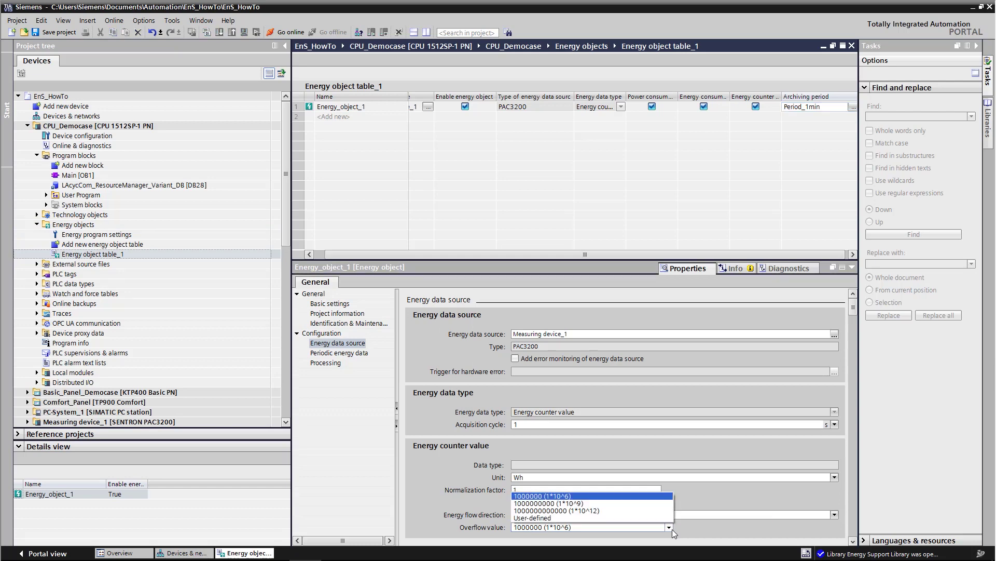
click(592, 511)
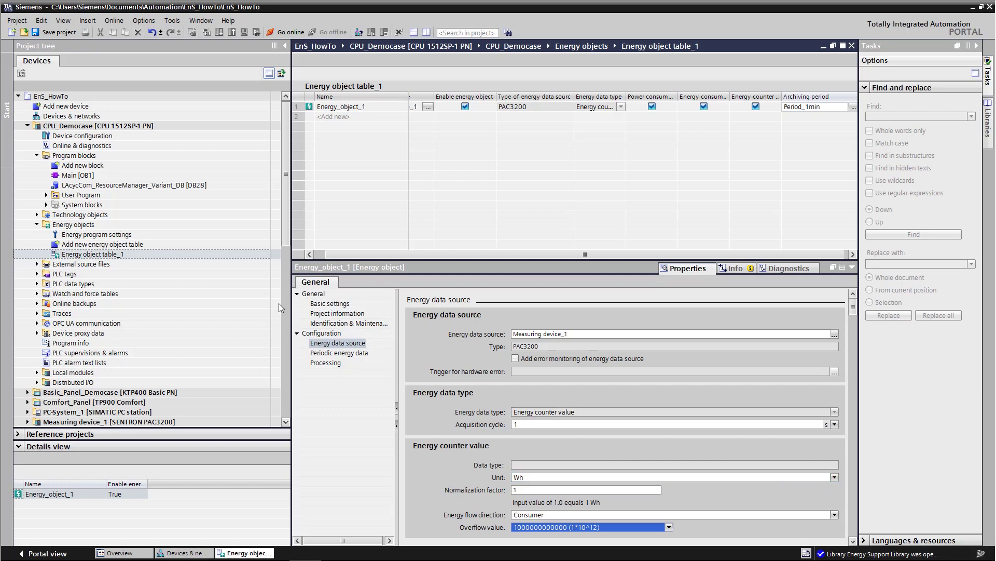
click(75, 226)
Generate the energy program with basic and advanced energy data and acknowledge the 0-error result.
right_click(77, 231)
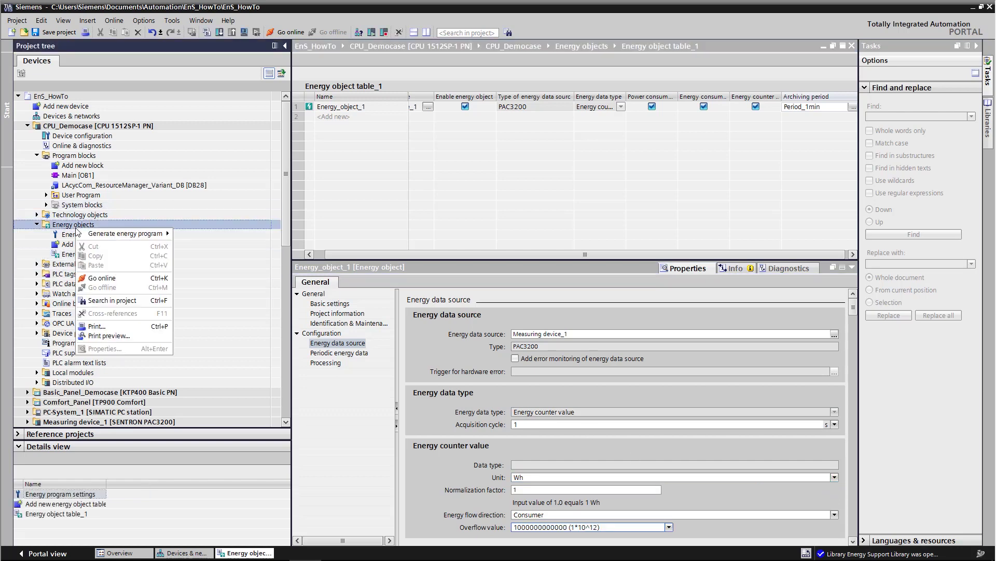
mouse_move(127, 234)
click(238, 244)
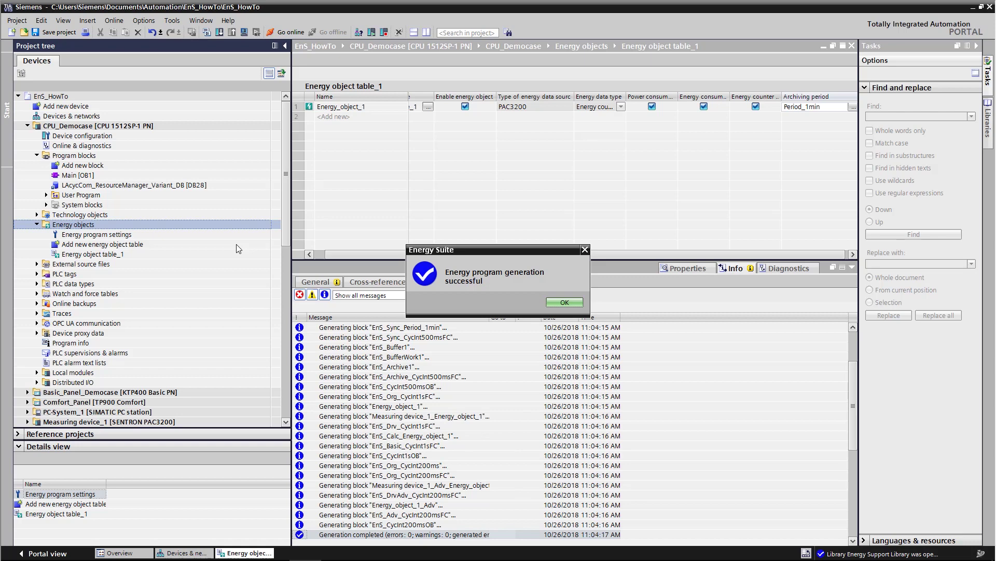
click(564, 302)
Open Energy_object_1 [DB11] from EnO - Energy_object_1 and expand its energyBasic structure.
double_click(93, 194)
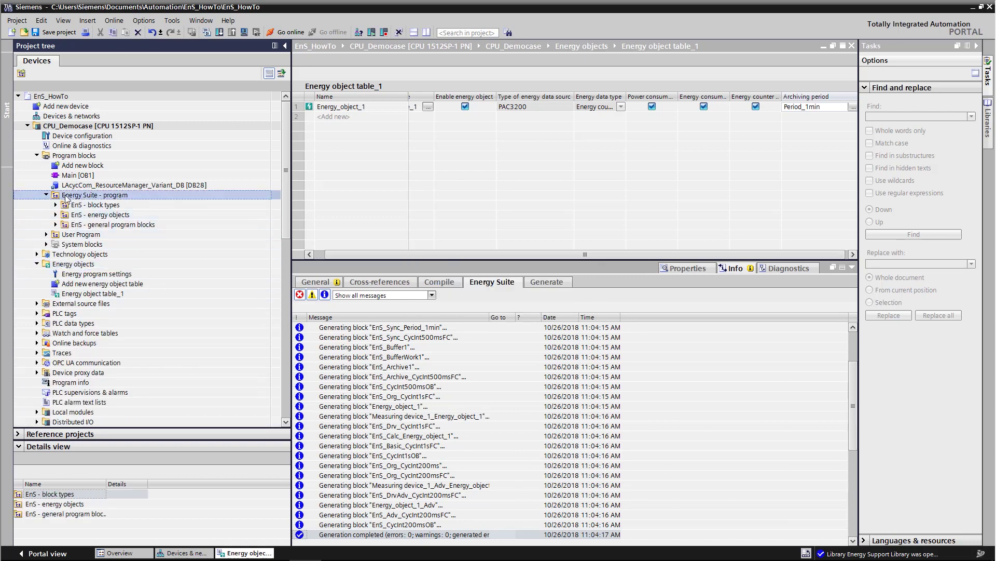
click(55, 215)
click(65, 224)
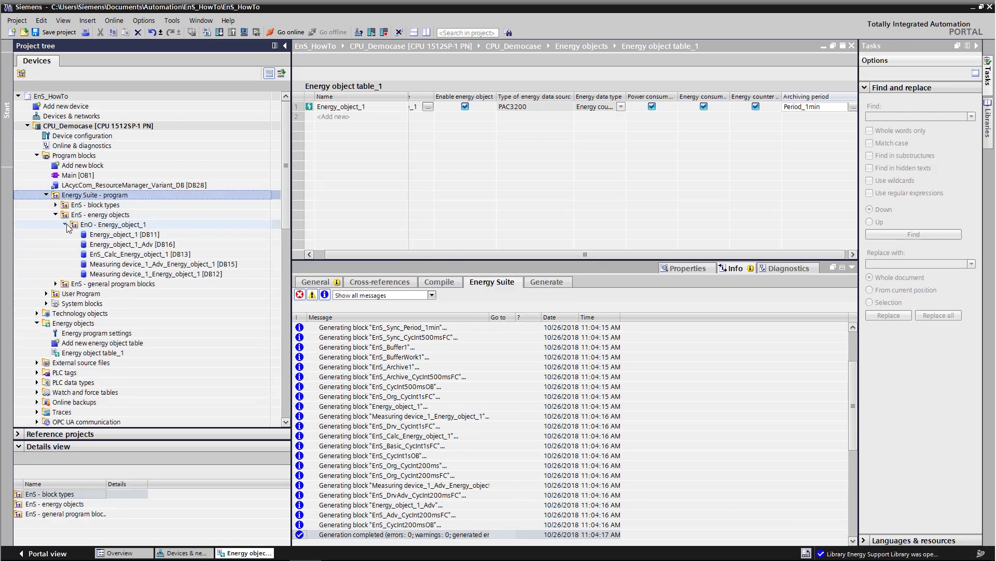
double_click(128, 236)
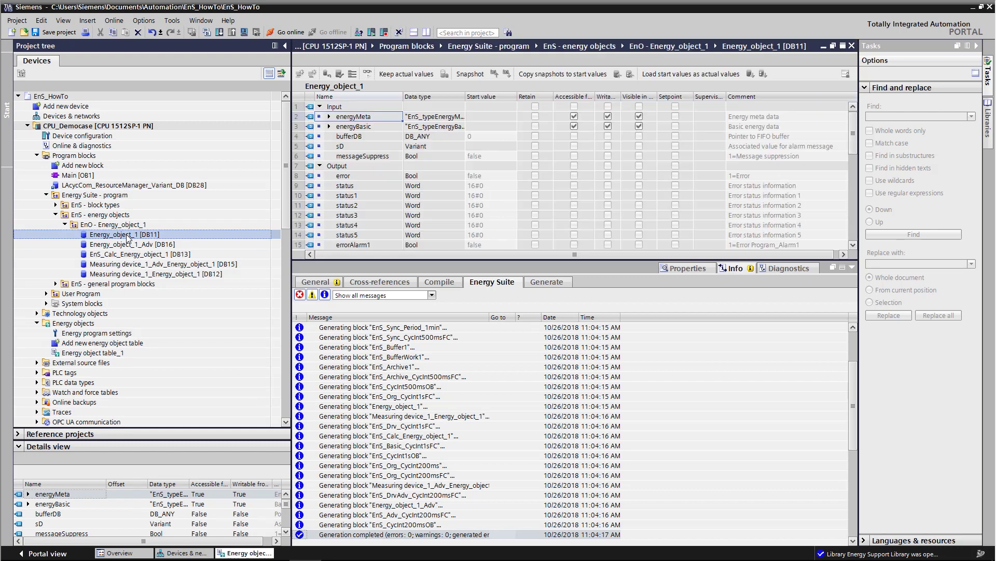
click(330, 126)
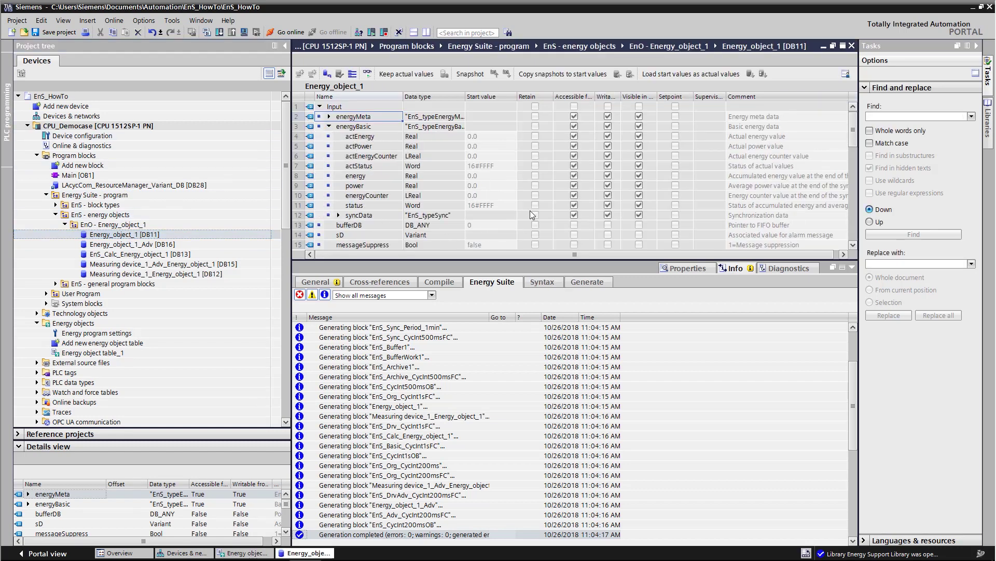
Open Energy_object_1_Adv [DB16], expand advData, and collapse the messages panel.
click(115, 244)
double_click(115, 245)
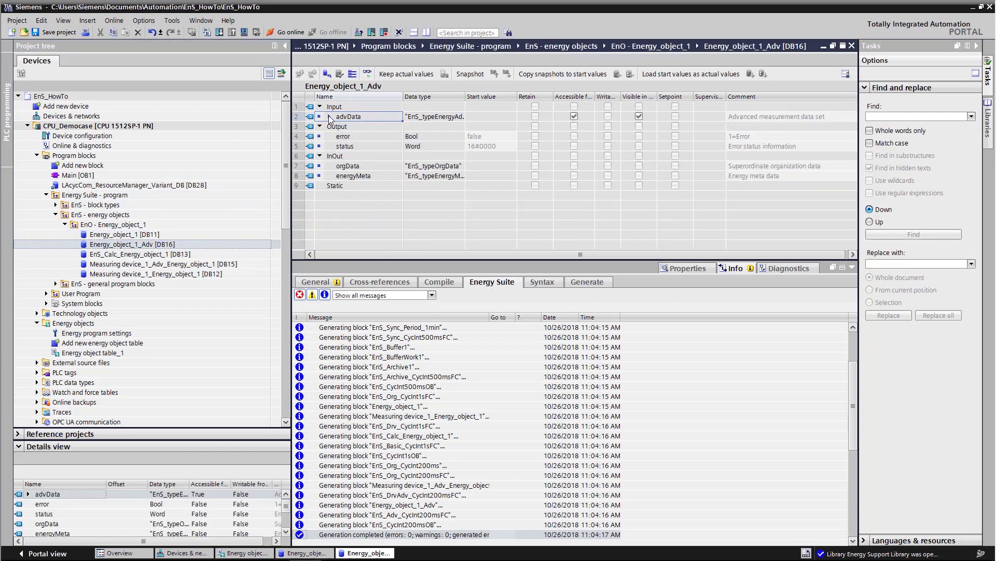
click(328, 116)
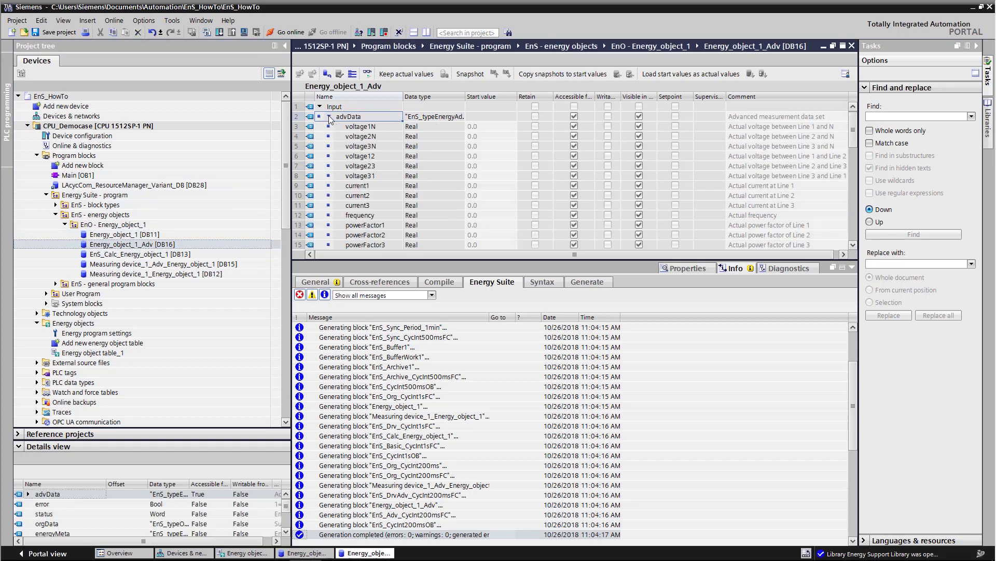
click(852, 267)
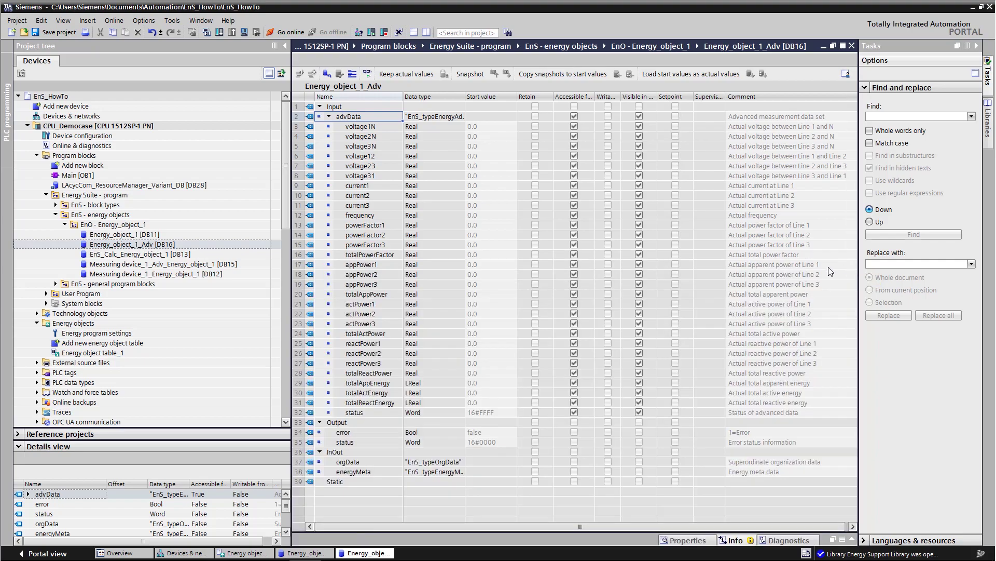